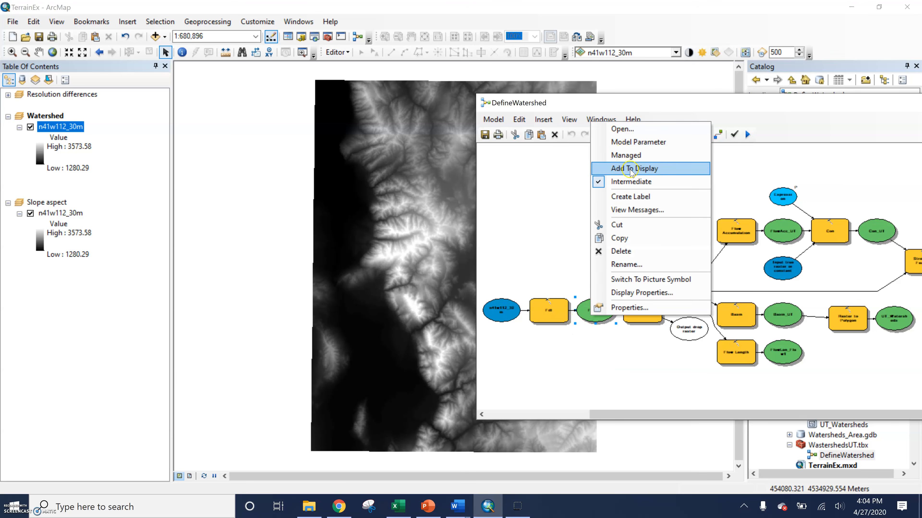
Step: Add the Fill_UT and FlowDir_Fill outputs of the DefineWatershed model to the map display and inspect the flow direction raster
{"action": "left_click", "coordinate": [629, 168]}
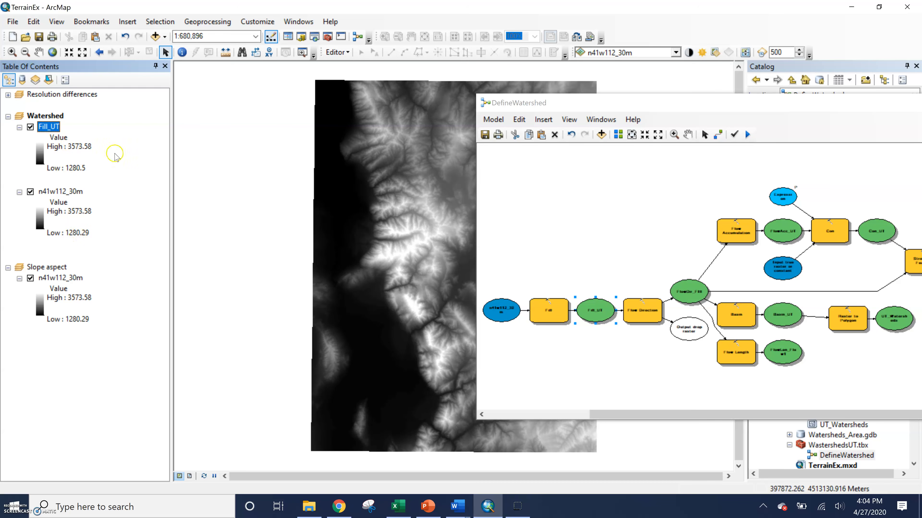
{"action": "left_click_drag", "start_coordinate": [575, 108], "coordinate": [492, 97]}
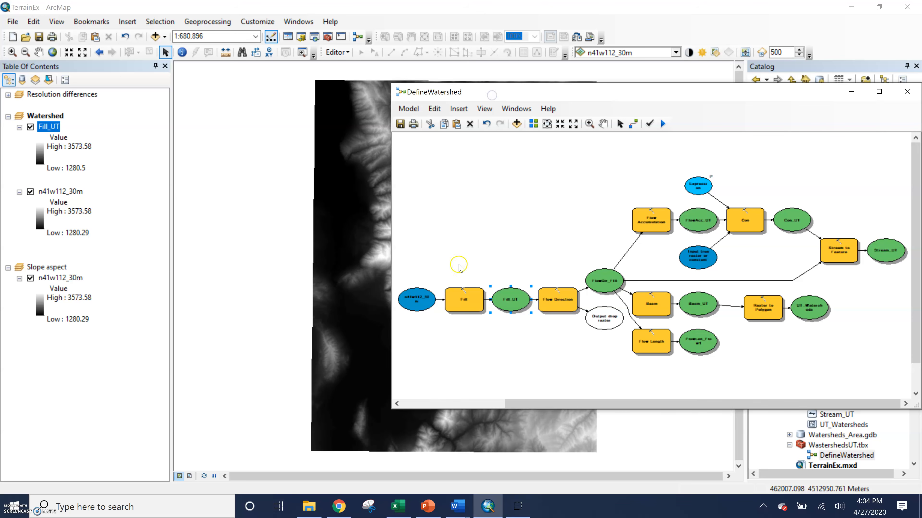
{"action": "right_click", "coordinate": [610, 286]}
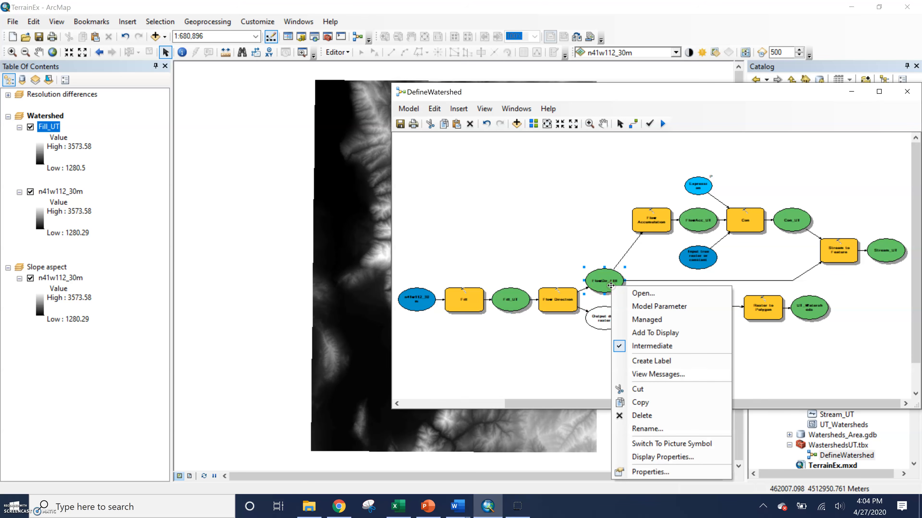
{"action": "left_click", "coordinate": [640, 333]}
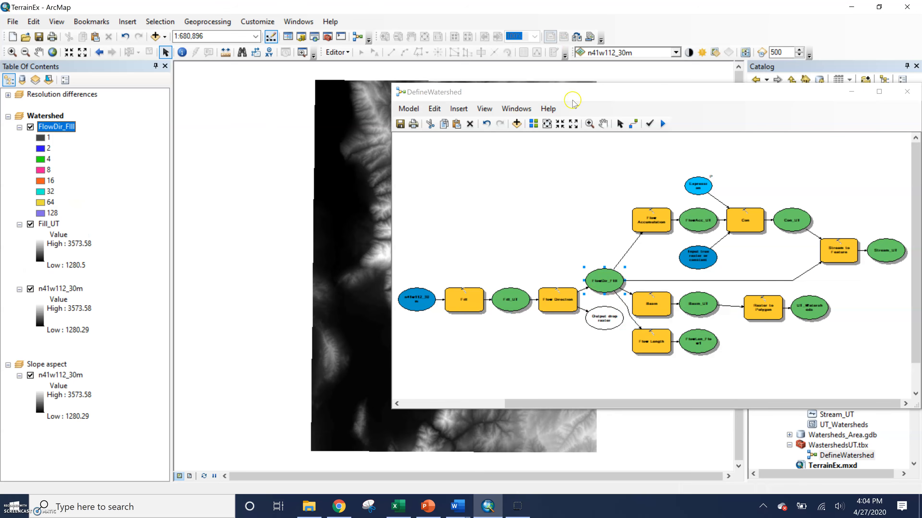
{"action": "left_click_drag", "start_coordinate": [566, 95], "coordinate": [833, 227]}
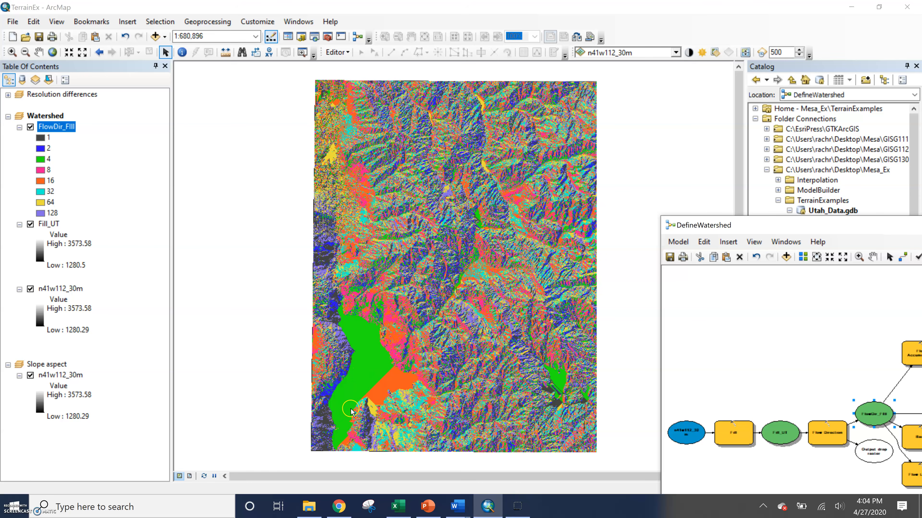
{"action": "left_click_drag", "start_coordinate": [755, 223], "coordinate": [727, 129]}
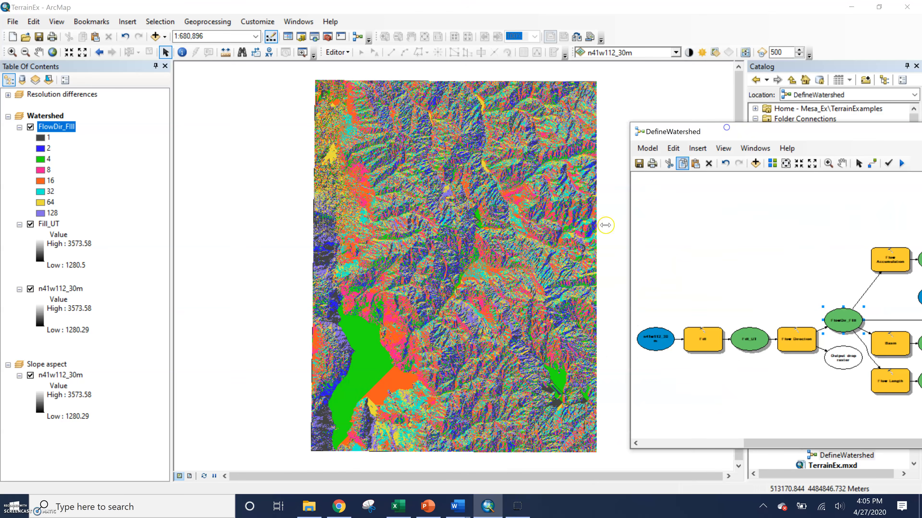
{"action": "scroll", "coordinate": [458, 258], "scroll_direction": "up", "scroll_amount": 4}
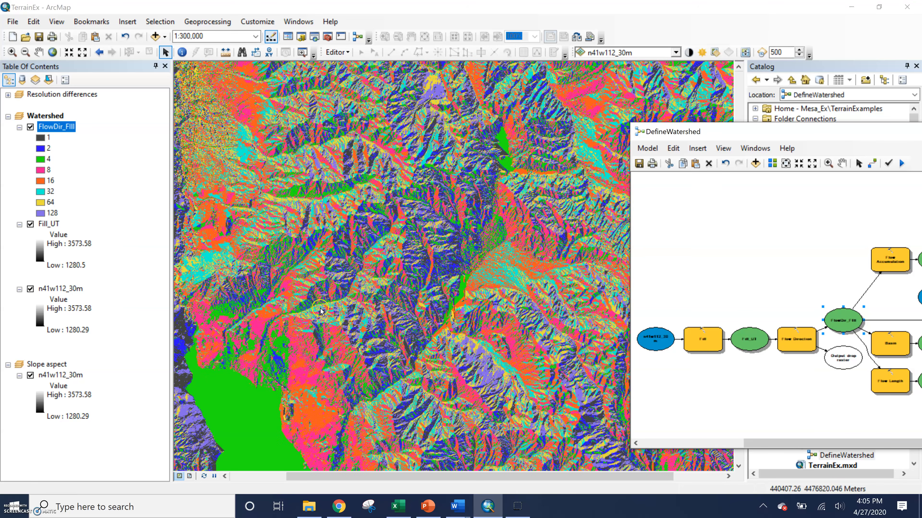
Step: Add the model's FlowAcc_UT output to the map display and zoom to the full extent of that layer
{"action": "left_click_drag", "start_coordinate": [742, 136], "coordinate": [497, 109]}
{"action": "right_click", "coordinate": [695, 234]}
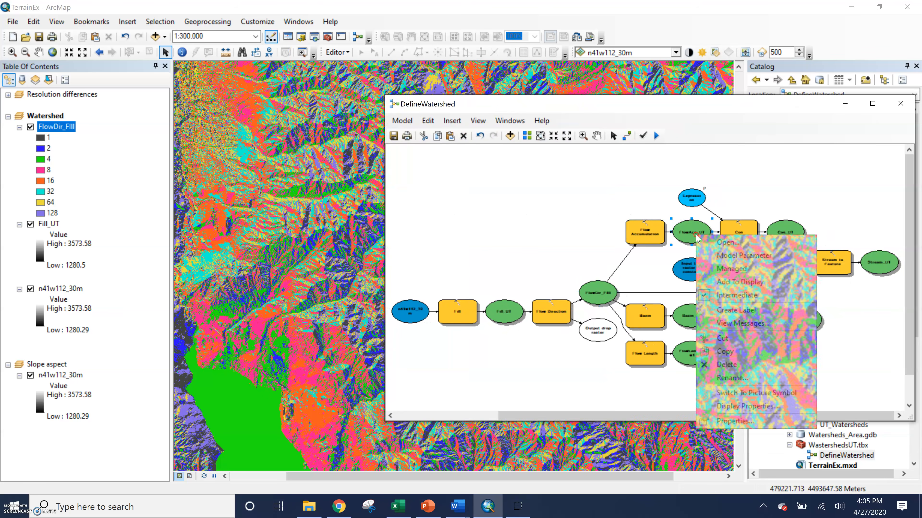
{"action": "left_click", "coordinate": [722, 282]}
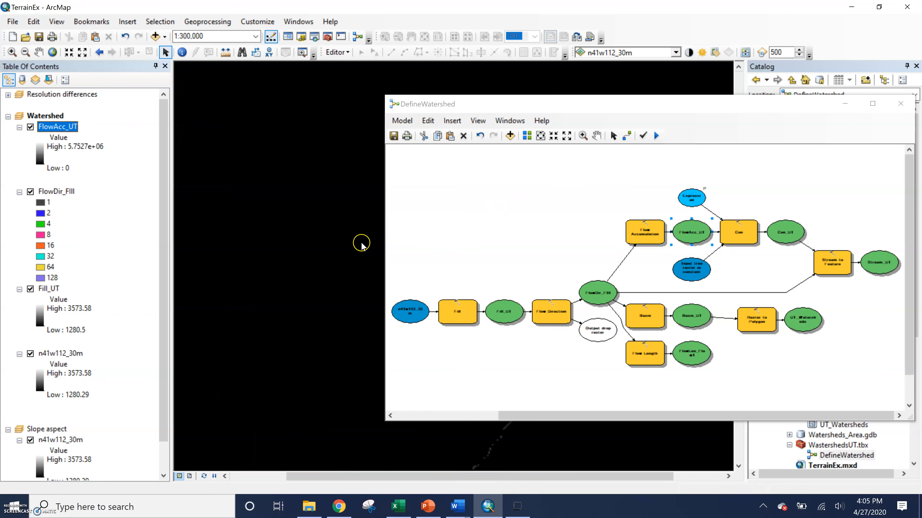
{"action": "right_click", "coordinate": [49, 125]}
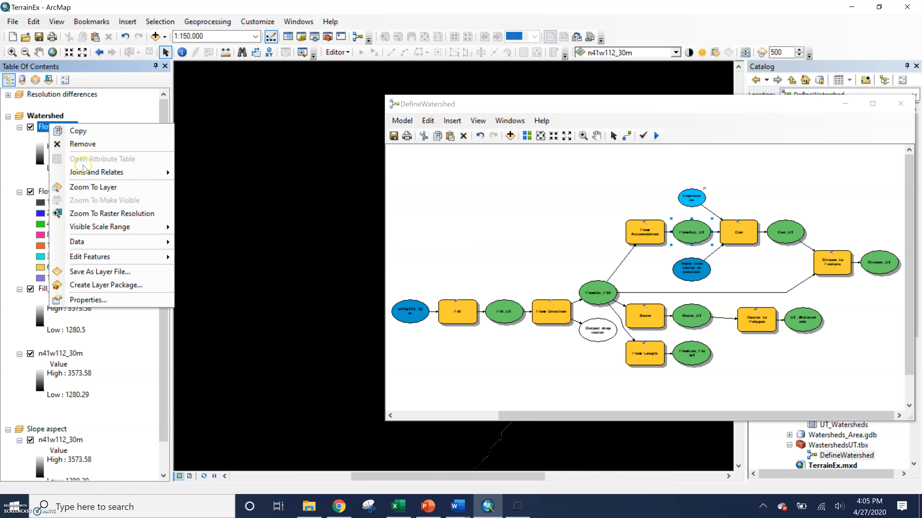
{"action": "left_click", "coordinate": [93, 187]}
{"action": "left_click_drag", "start_coordinate": [698, 113], "coordinate": [920, 318]}
Step: Look through the Classified, Unique Values, Vector Field and Discrete Color symbology options of the FlowAcc_UT layer without computing unique values
{"action": "left_click", "coordinate": [65, 130]}
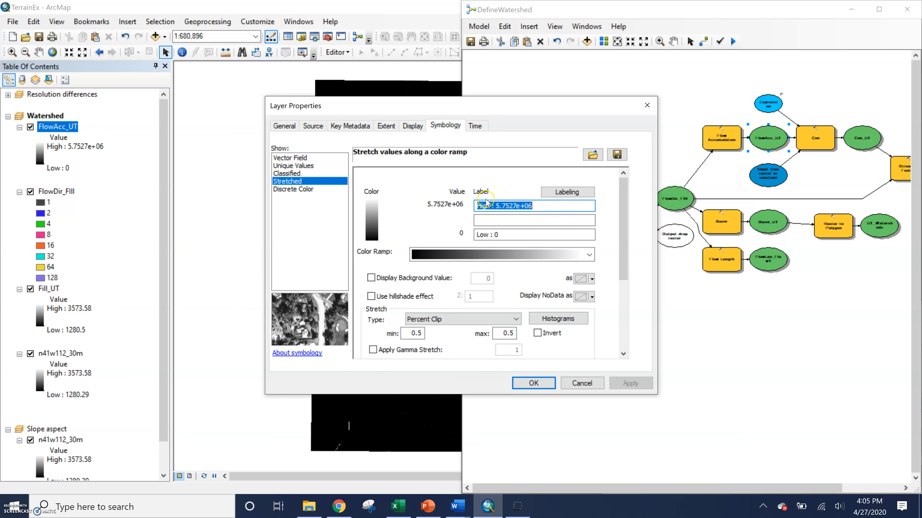
{"action": "left_click", "coordinate": [281, 173]}
{"action": "left_click", "coordinate": [290, 166]}
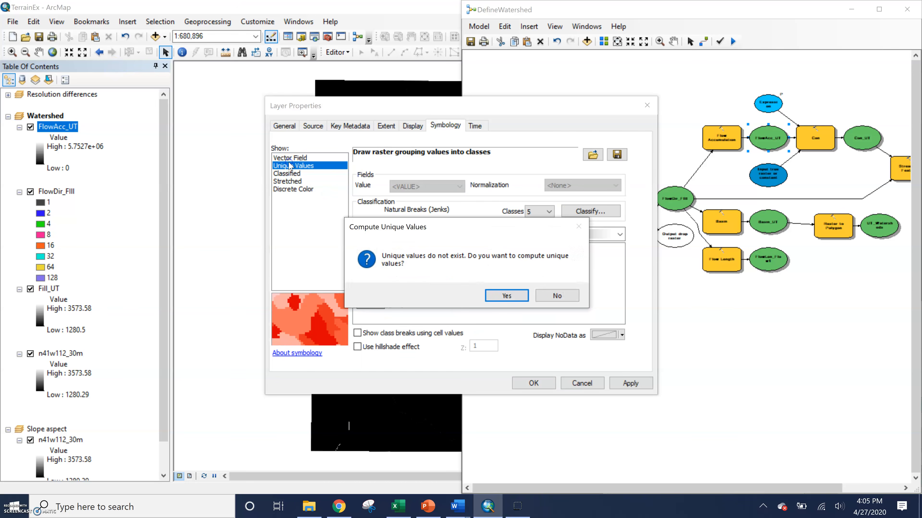
{"action": "left_click", "coordinate": [557, 295]}
{"action": "left_click", "coordinate": [304, 157]}
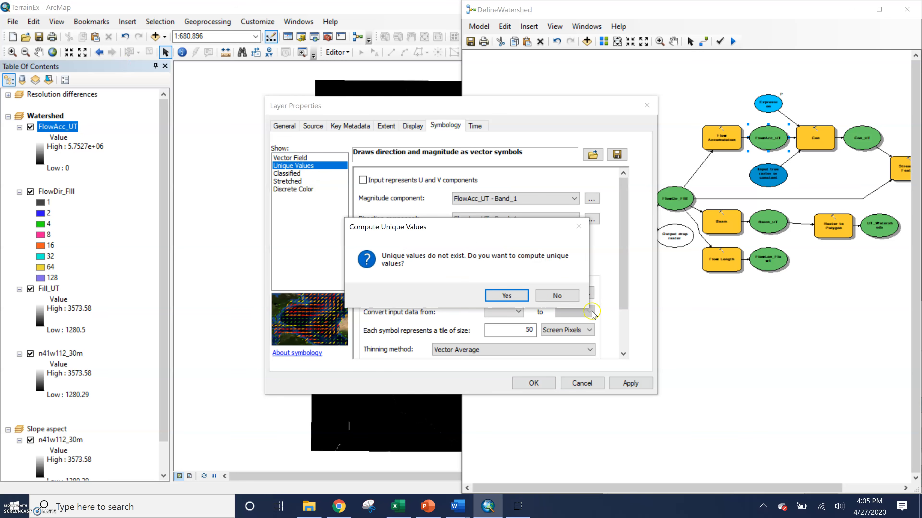
{"action": "left_click", "coordinate": [557, 295]}
{"action": "left_click", "coordinate": [295, 189]}
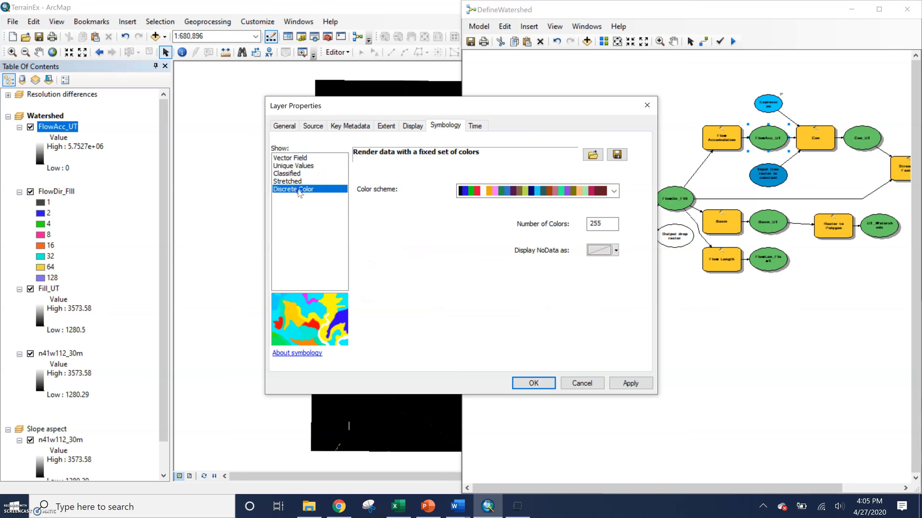
Step: Use Stretched symbology for the FlowAcc_UT layer, change the high value's label to 1 and apply it
{"action": "left_click", "coordinate": [295, 182]}
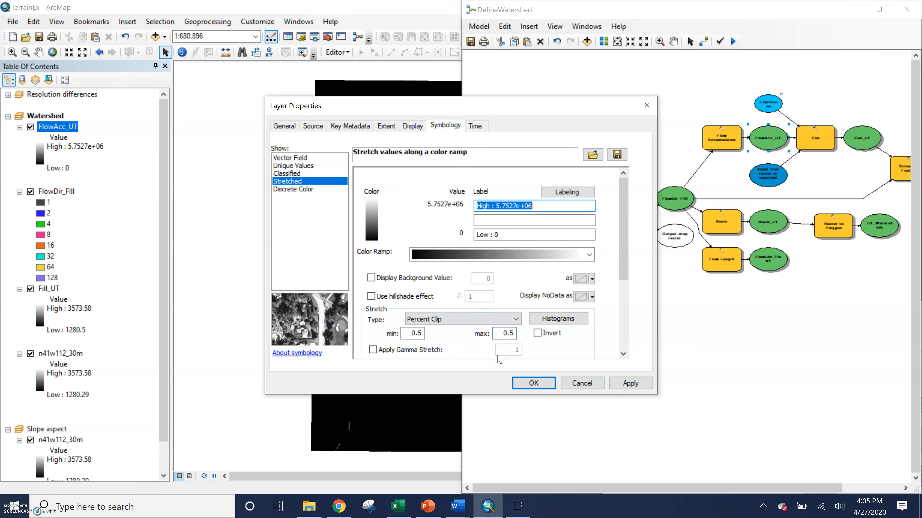
{"action": "type", "text": "1"}
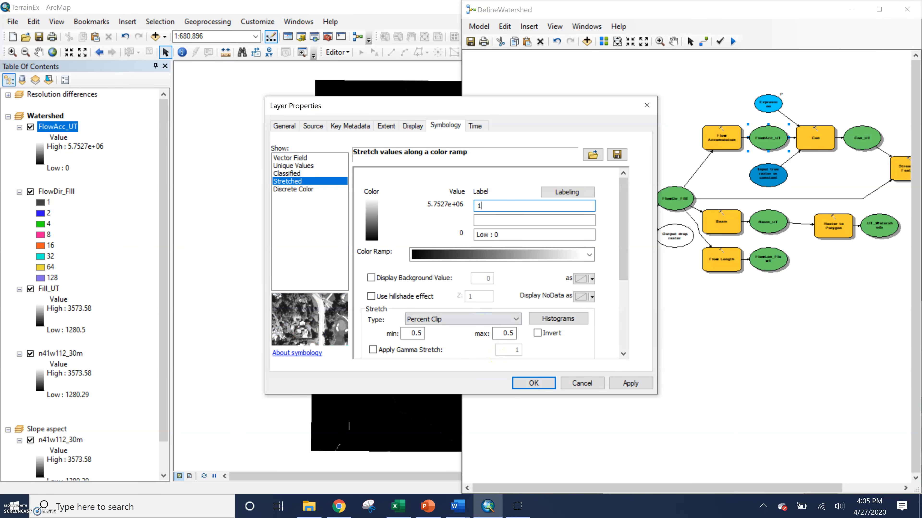
{"action": "left_click", "coordinate": [631, 384]}
{"action": "left_click", "coordinate": [523, 384]}
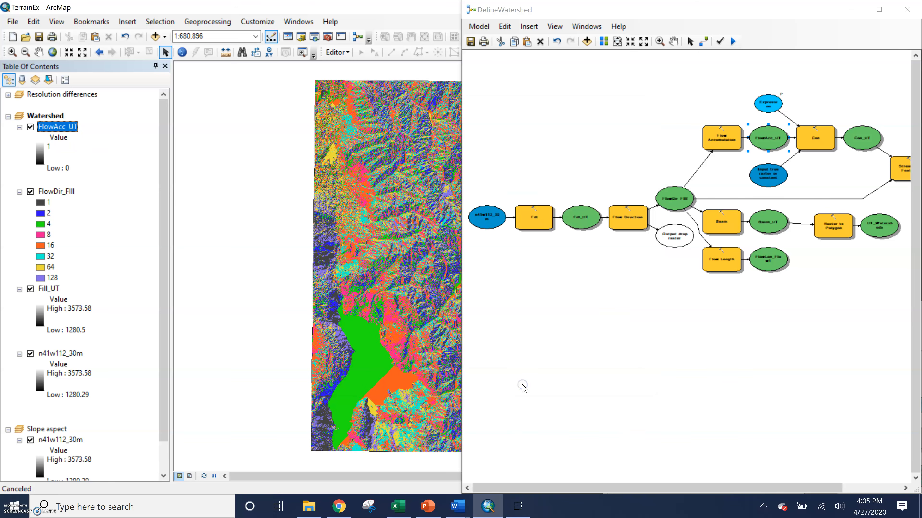
Step: Examine the FlowAcc_UT raster at full extent and close up along its flow lines, with the model window out of the way
{"action": "right_click", "coordinate": [59, 129]}
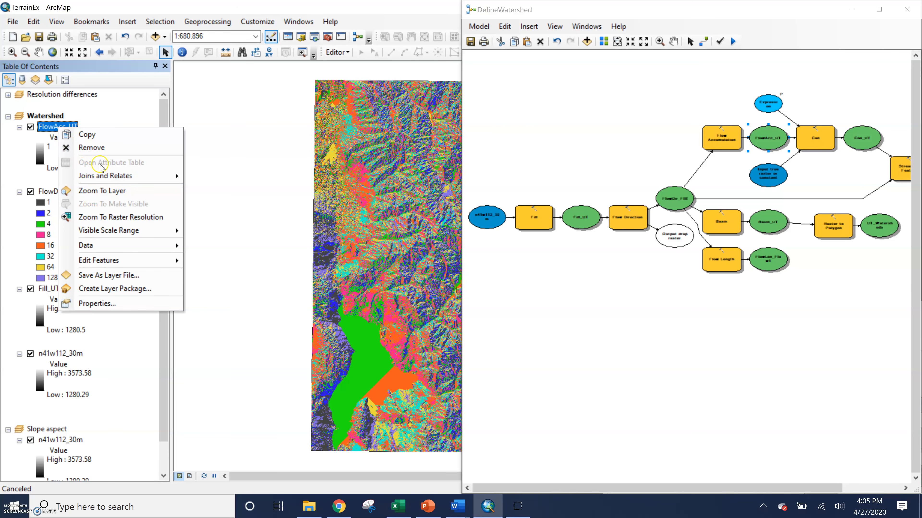
{"action": "left_click", "coordinate": [105, 191]}
{"action": "left_click", "coordinate": [728, 19]}
{"action": "left_click_drag", "start_coordinate": [776, 11], "coordinate": [167, 308]}
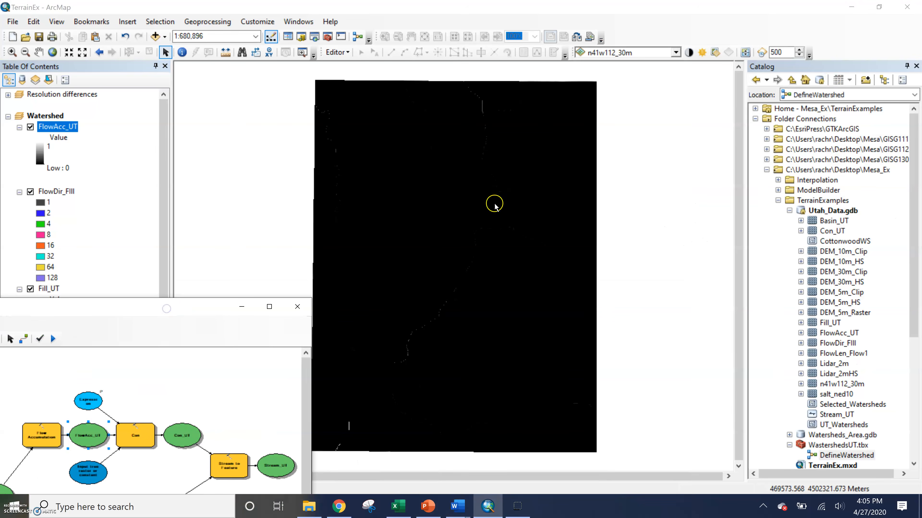
{"action": "scroll", "coordinate": [460, 297], "scroll_direction": "up", "scroll_amount": 3}
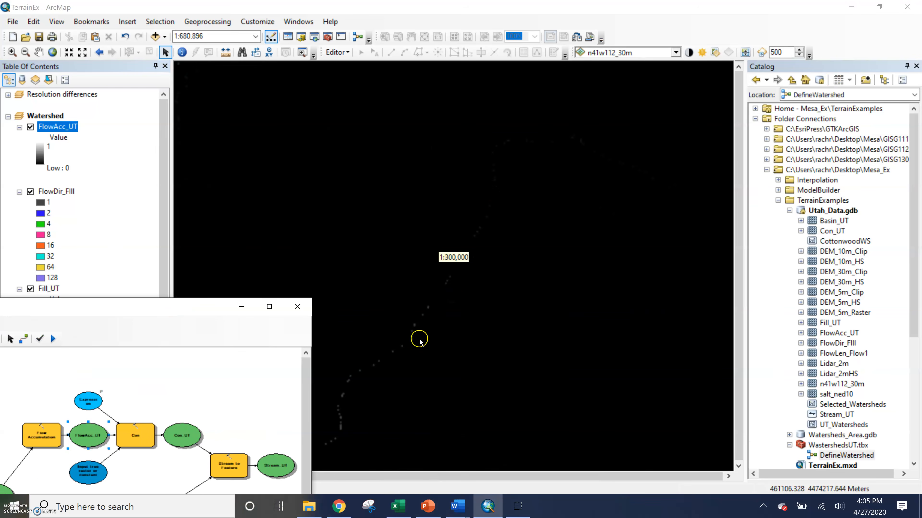
{"action": "scroll", "coordinate": [495, 171], "scroll_direction": "up", "scroll_amount": 5}
{"action": "scroll", "coordinate": [497, 178], "scroll_direction": "up", "scroll_amount": 1}
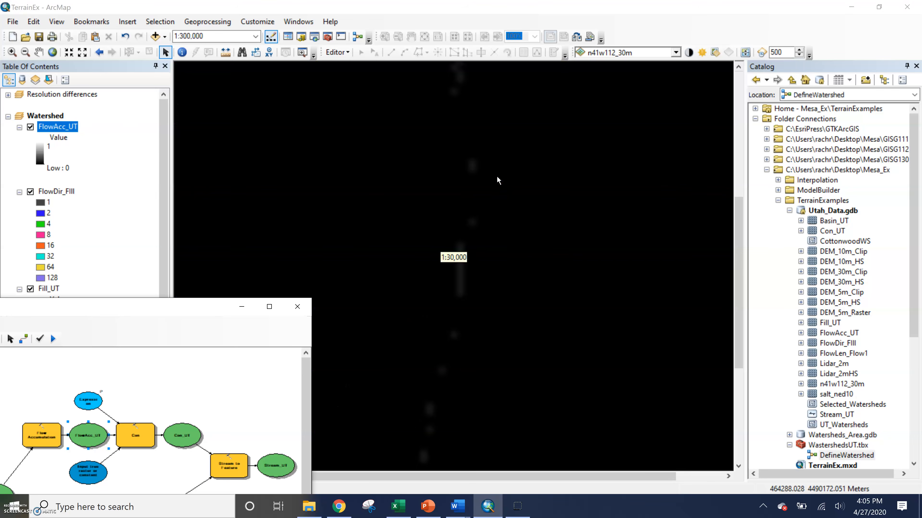
{"action": "scroll", "coordinate": [418, 253], "scroll_direction": "down", "scroll_amount": 3}
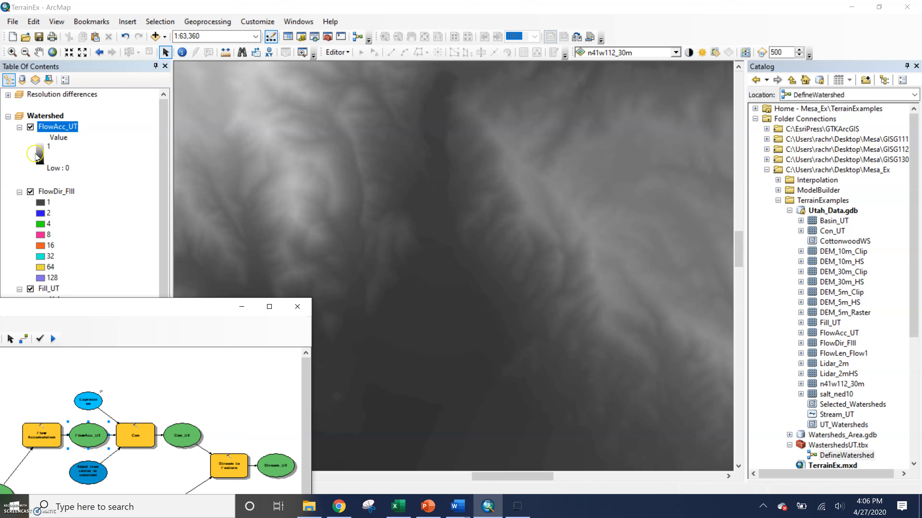
Step: Change the FlowAcc_UT layer's symbology to Classified with 2 classes
{"action": "left_click", "coordinate": [37, 155]}
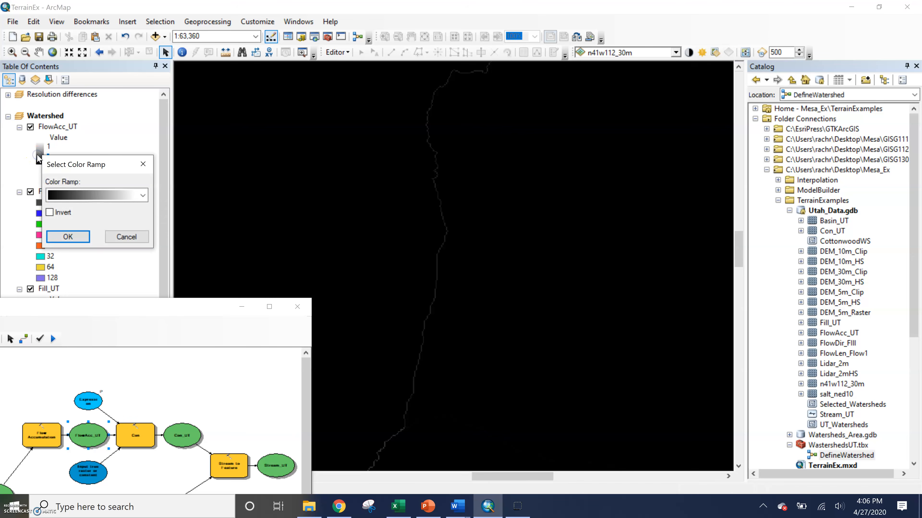
{"action": "left_click", "coordinate": [143, 164]}
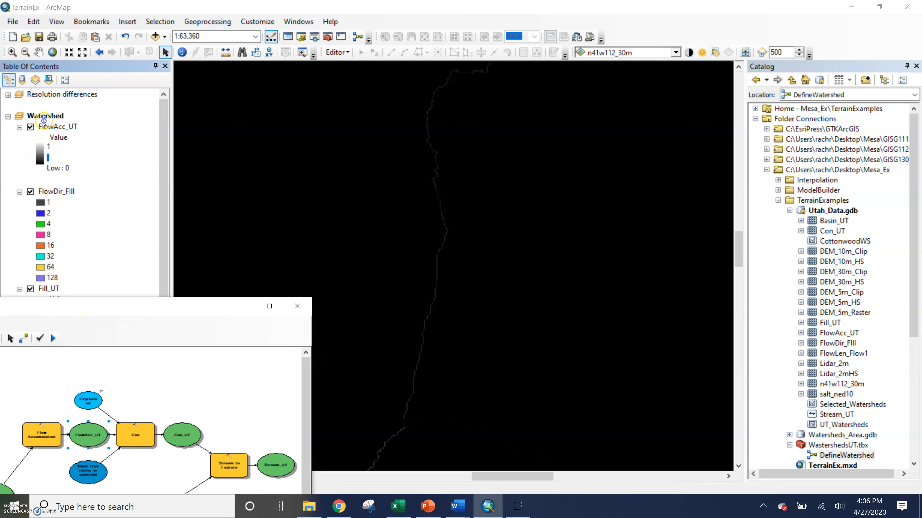
{"action": "double_click", "coordinate": [58, 127]}
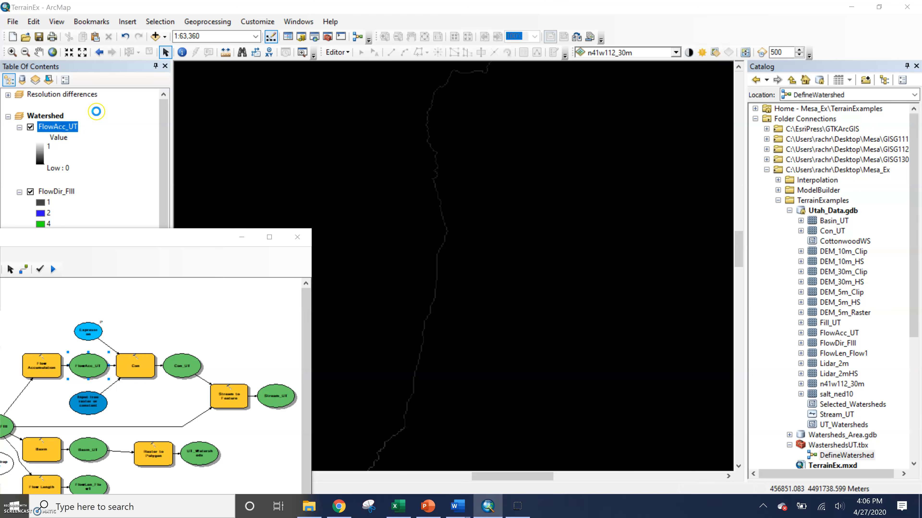
{"action": "left_click", "coordinate": [480, 265]}
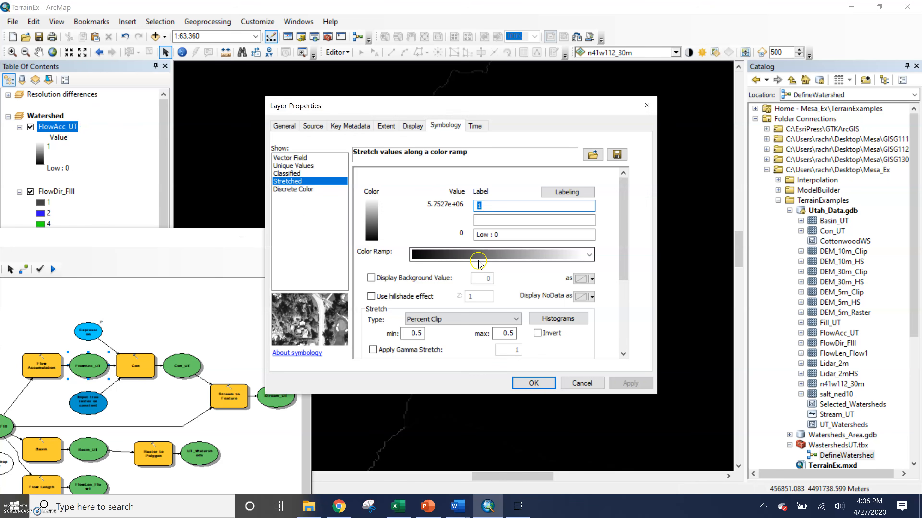
{"action": "left_click", "coordinate": [286, 173]}
{"action": "left_click", "coordinate": [548, 211]}
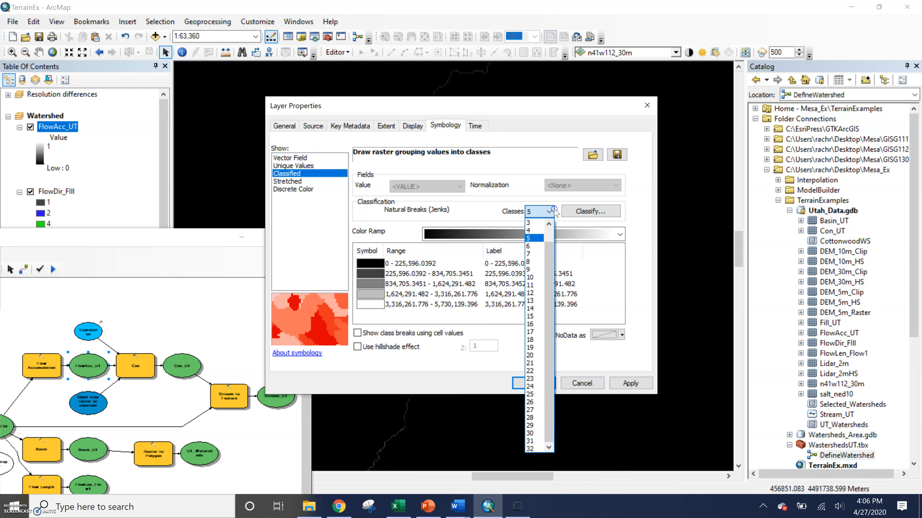
{"action": "left_click", "coordinate": [535, 234]}
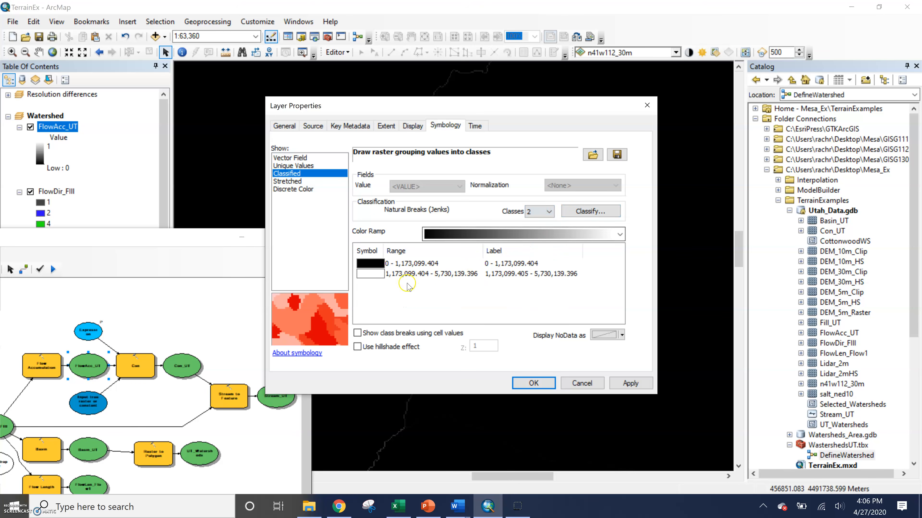
{"action": "left_click", "coordinate": [498, 264]}
{"action": "left_click", "coordinate": [529, 314]}
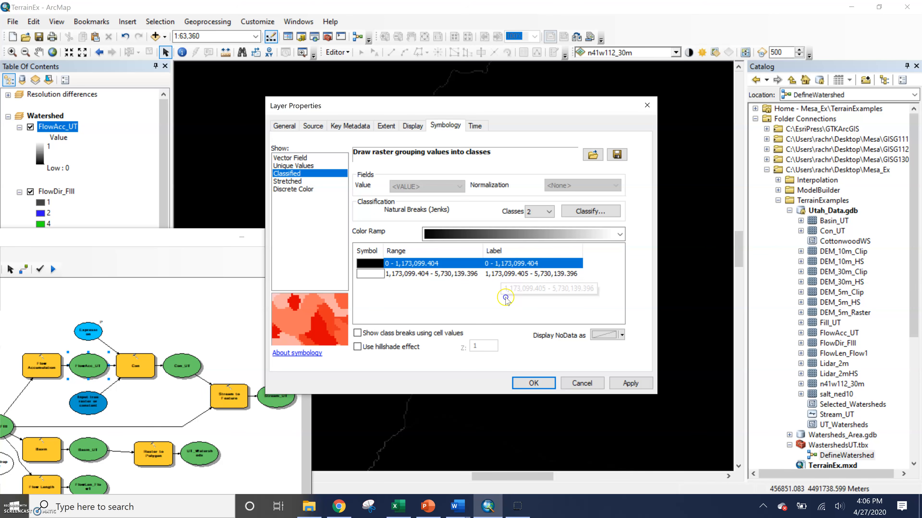
{"action": "left_click", "coordinate": [506, 298]}
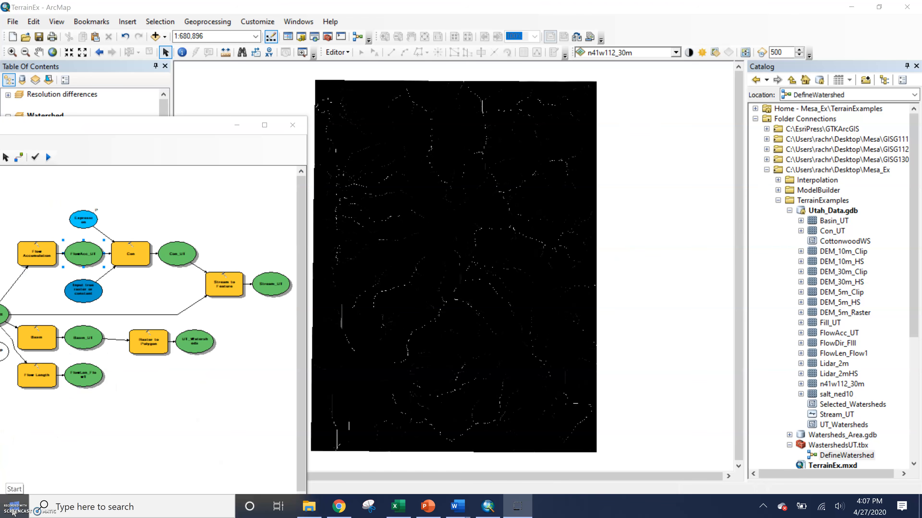
{"action": "left_click", "coordinate": [12, 509]}
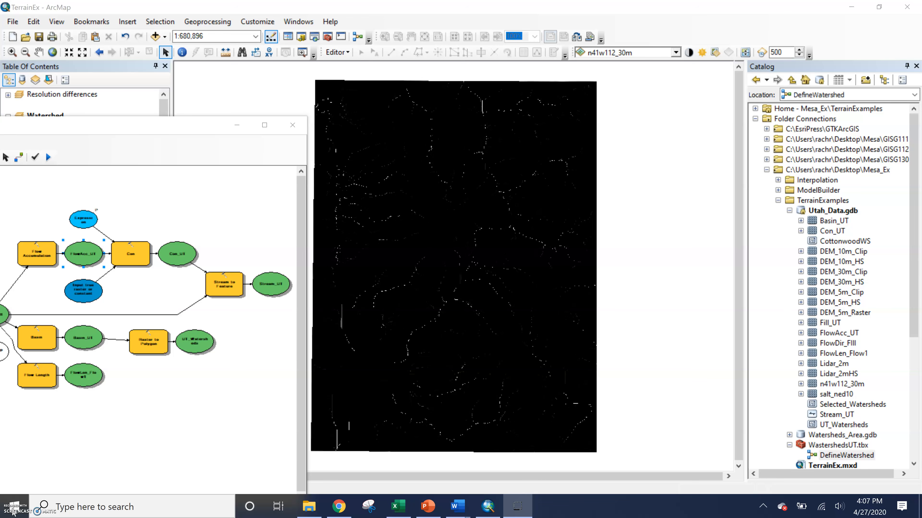
Step: Examine the flow accumulation lines across the map, including the southeastern part of the raster
{"action": "scroll", "coordinate": [411, 231], "scroll_direction": "up", "scroll_amount": 4}
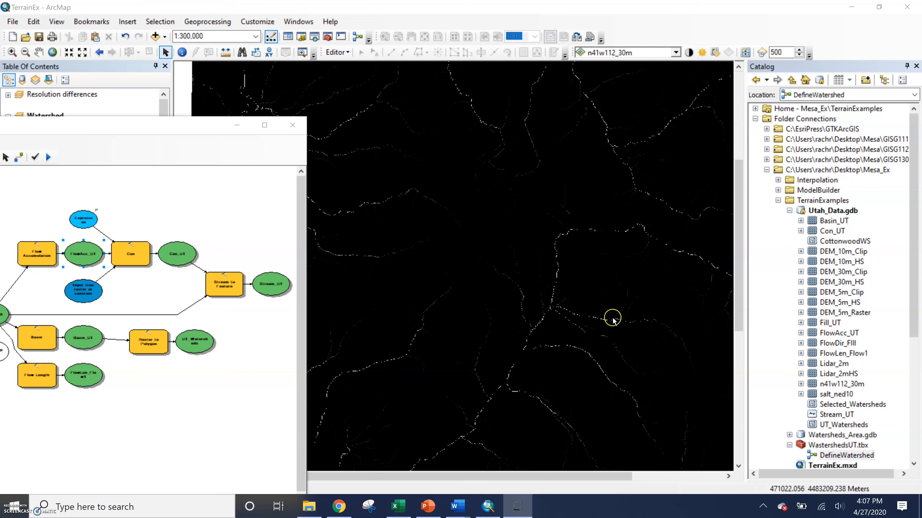
{"action": "scroll", "coordinate": [612, 319], "scroll_direction": "down", "scroll_amount": 3}
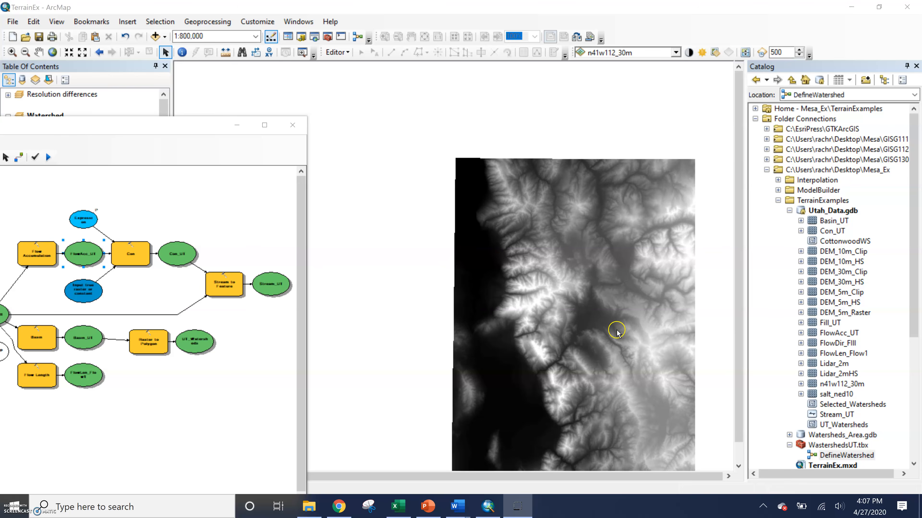
{"action": "left_click_drag", "start_coordinate": [613, 376], "coordinate": [541, 323]}
{"action": "left_click", "coordinate": [39, 52]}
{"action": "left_click_drag", "start_coordinate": [590, 237], "coordinate": [485, 148]}
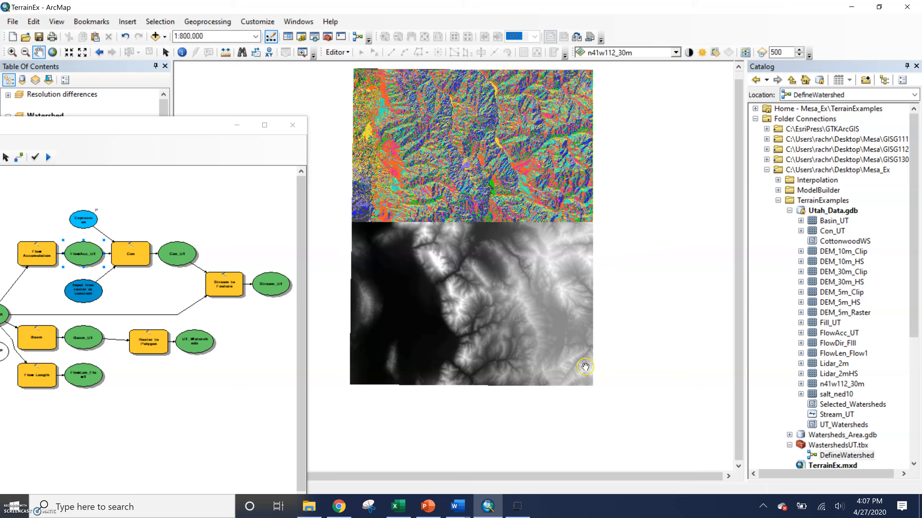
{"action": "scroll", "coordinate": [584, 367], "scroll_direction": "up", "scroll_amount": 2}
{"action": "scroll", "coordinate": [584, 367], "scroll_direction": "up", "scroll_amount": 4}
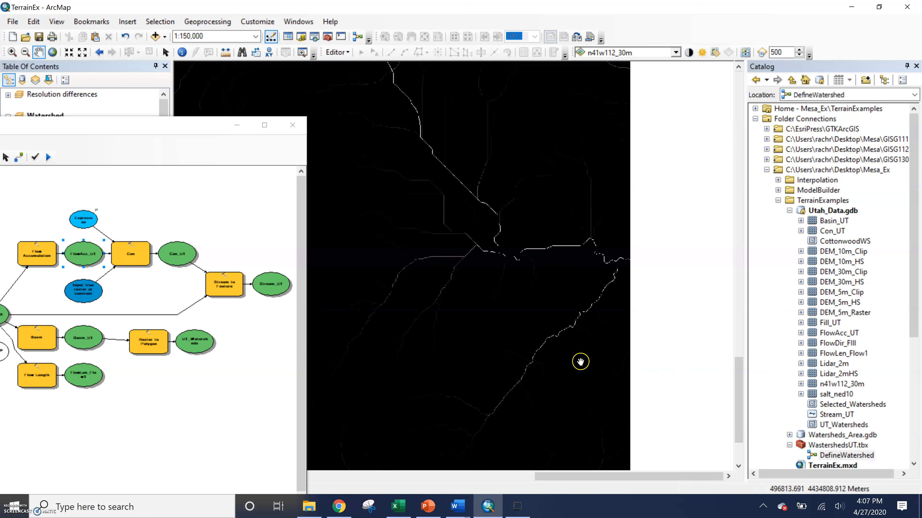
Step: Compare how the FlowAcc_UT flow lines in the raster's southeastern corner appear at different map scales
{"action": "scroll", "coordinate": [581, 363], "scroll_direction": "down", "scroll_amount": 1}
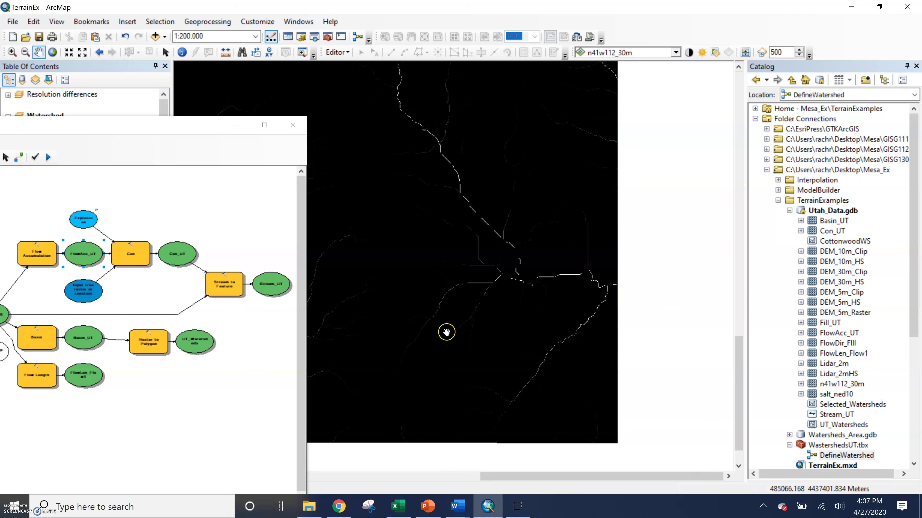
{"action": "scroll", "coordinate": [454, 376], "scroll_direction": "up", "scroll_amount": 3}
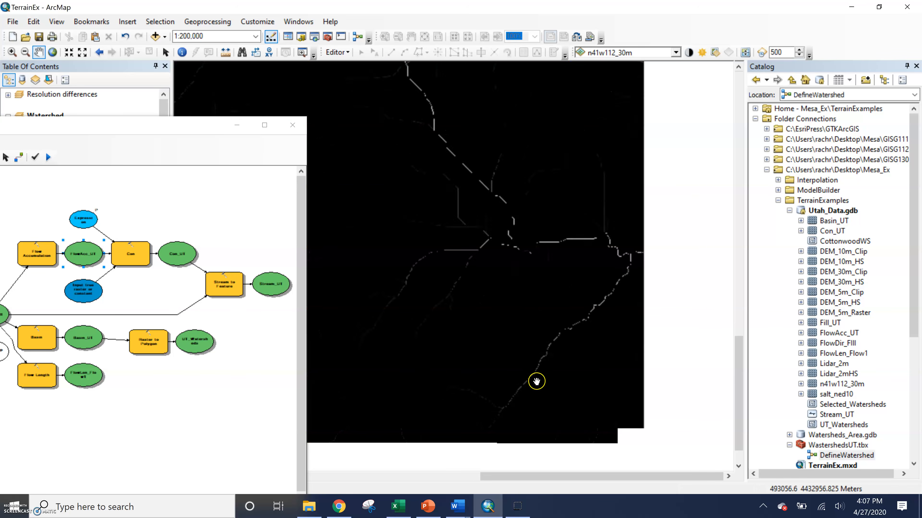
{"action": "scroll", "coordinate": [476, 395], "scroll_direction": "down", "scroll_amount": 6}
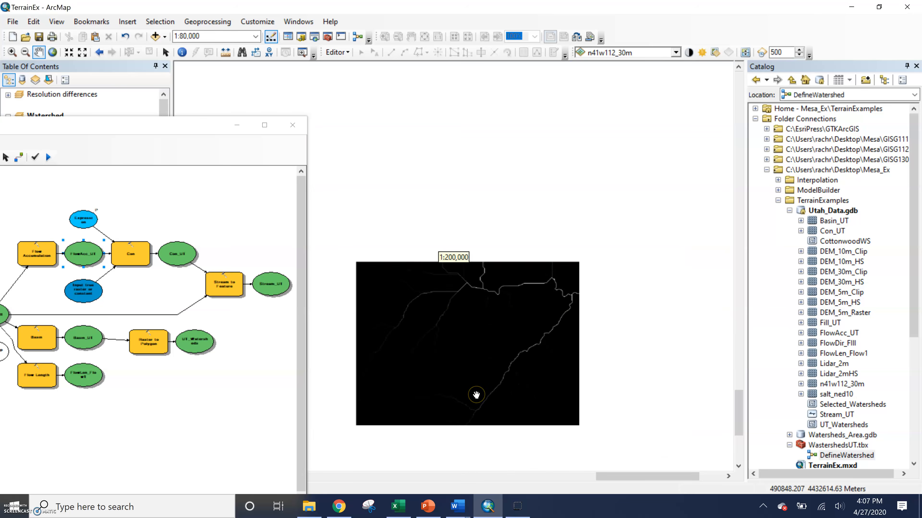
Step: Add the model's Stream_UT output to the map display and put the DefineWatershed model window away
{"action": "left_click_drag", "start_coordinate": [182, 126], "coordinate": [590, 69]}
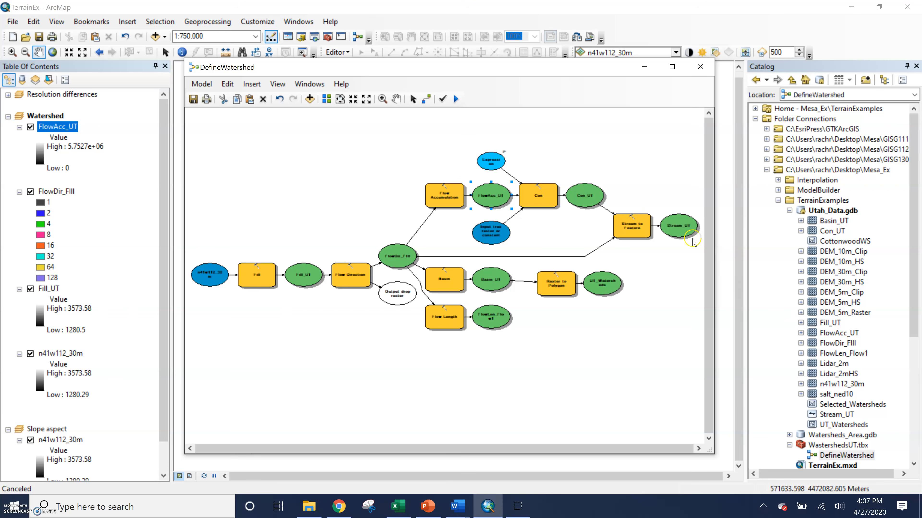
{"action": "right_click", "coordinate": [685, 233]}
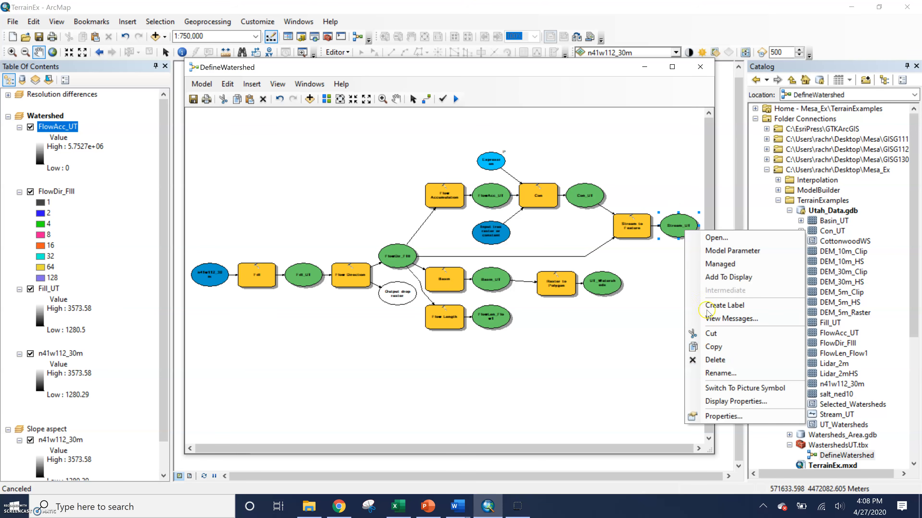
{"action": "left_click", "coordinate": [717, 276]}
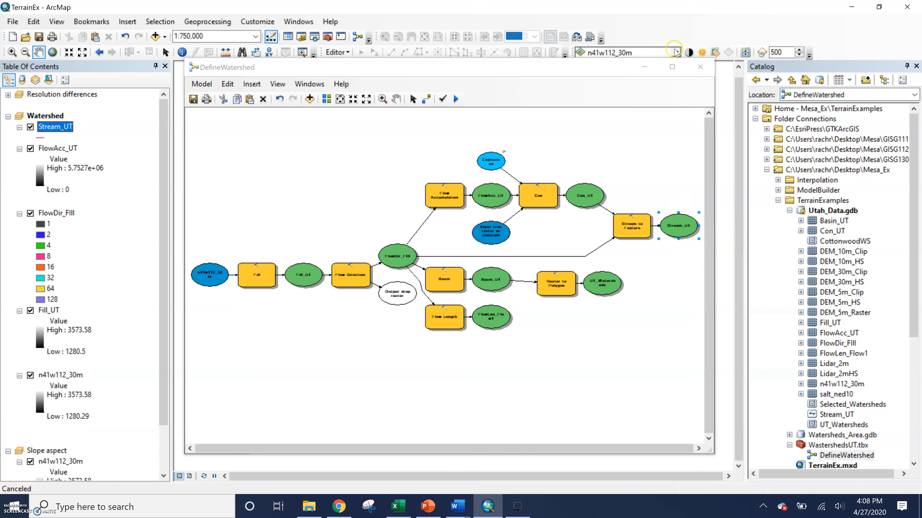
{"action": "left_click", "coordinate": [640, 69]}
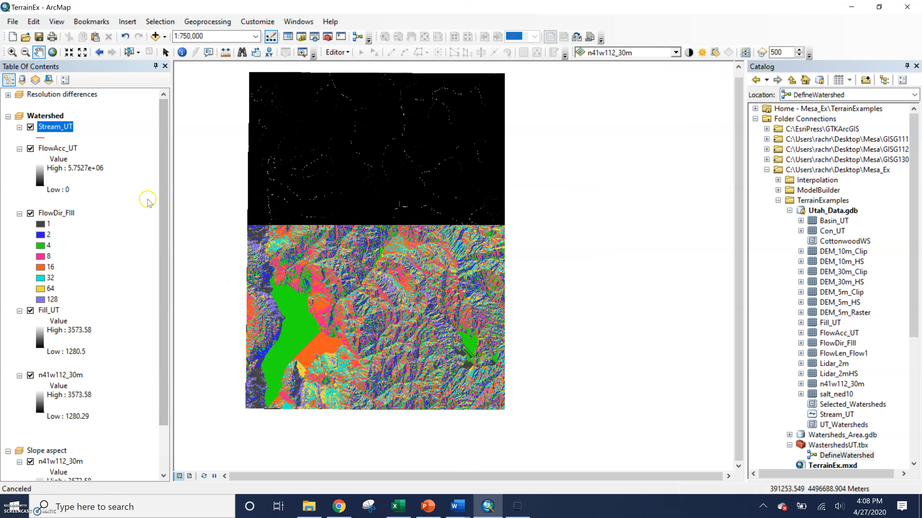
Step: Symbolize the Stream_UT layer with a yellow line of width 2
{"action": "left_click", "coordinate": [42, 138]}
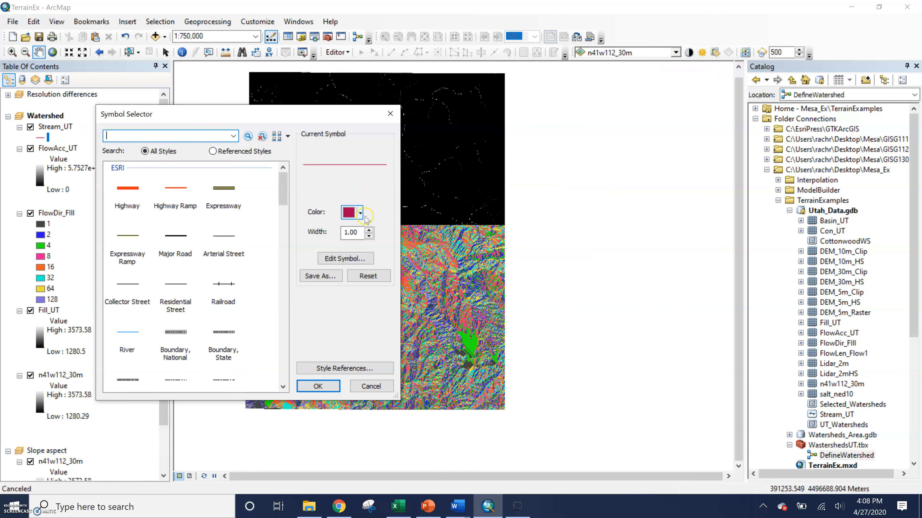
{"action": "left_click", "coordinate": [360, 213]}
{"action": "left_click", "coordinate": [282, 267]}
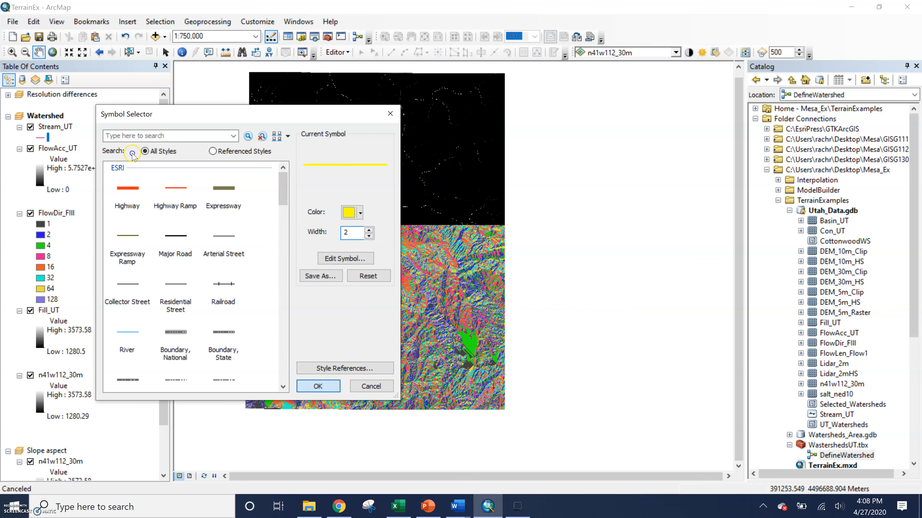
{"action": "left_click", "coordinate": [318, 387]}
Step: Hide the FlowAcc_UT and FlowDir_Fill layers so the streams draw over the elevation raster
{"action": "left_click", "coordinate": [31, 150]}
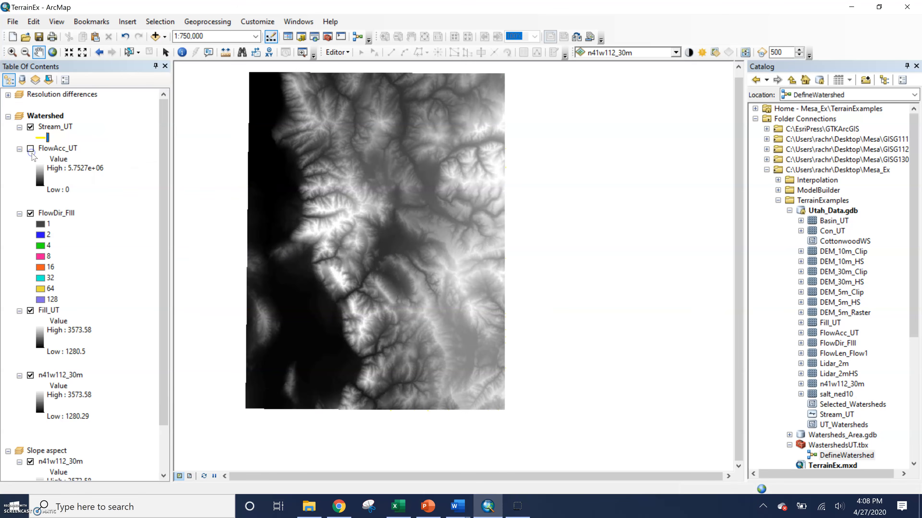
{"action": "left_click", "coordinate": [30, 214]}
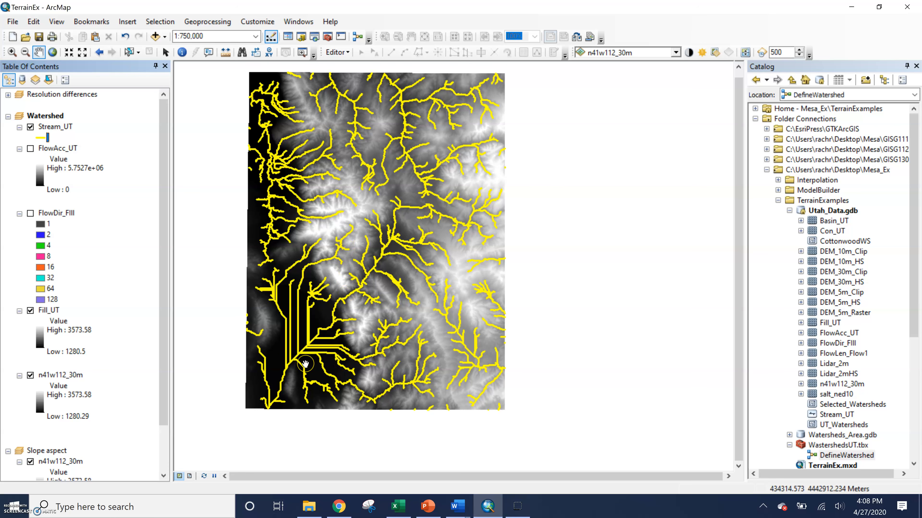
{"action": "key", "text": "alt+p"}
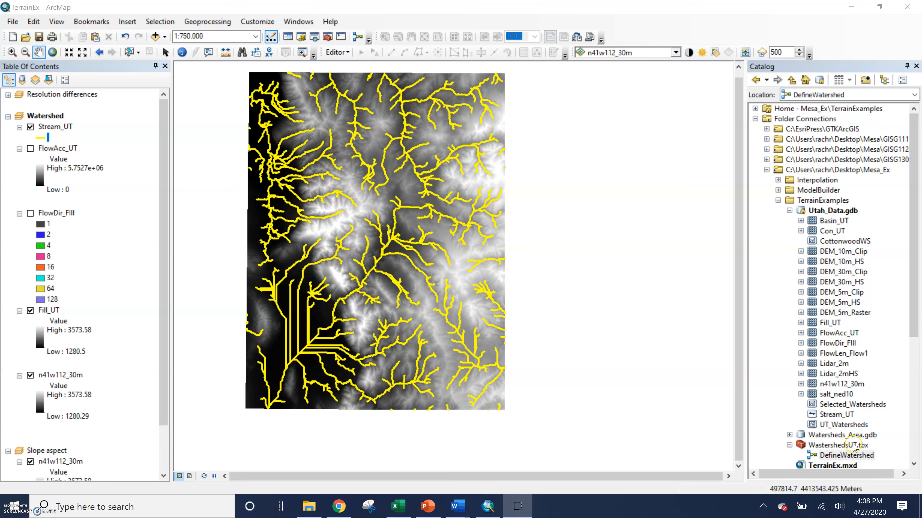
Step: Reopen the DefineWatershed model for editing, add its FlowLen_Flow1 output to the display, and view it with Stream_UT hidden
{"action": "right_click", "coordinate": [856, 459]}
{"action": "left_click", "coordinate": [855, 306]}
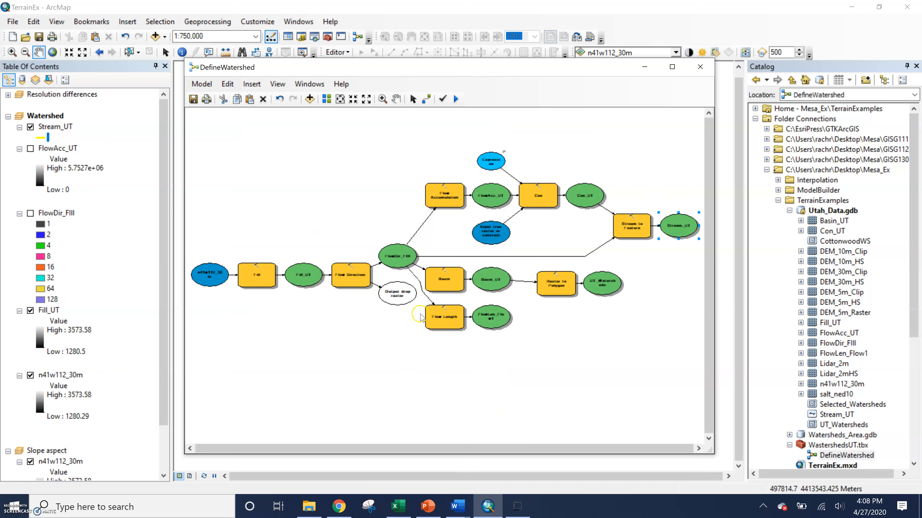
{"action": "right_click", "coordinate": [506, 327]}
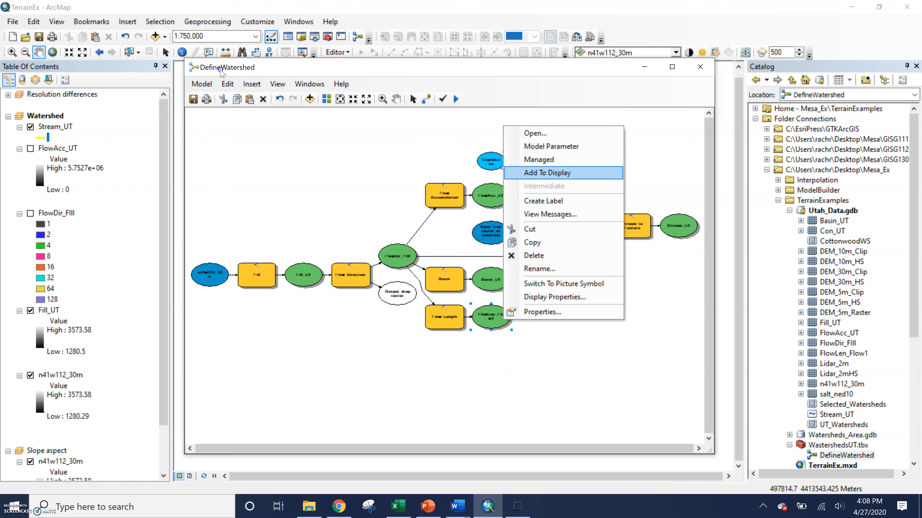
{"action": "left_click", "coordinate": [546, 173]}
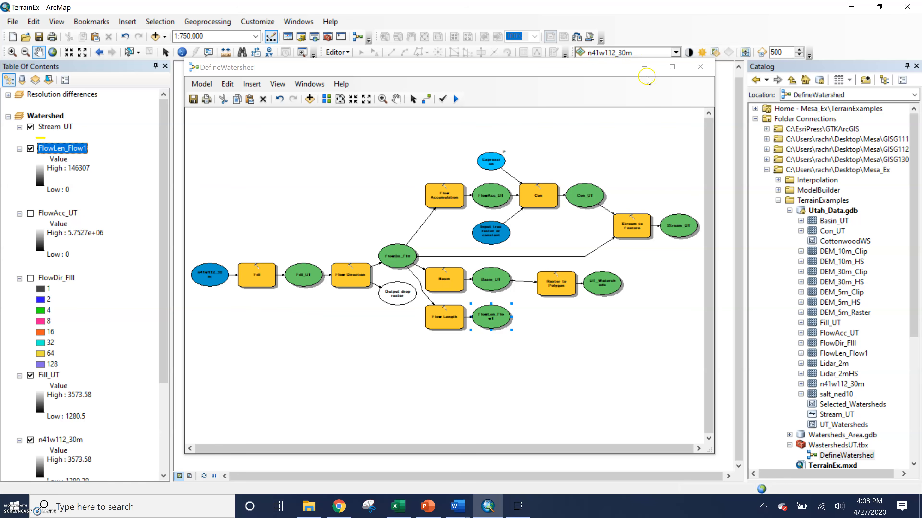
{"action": "left_click", "coordinate": [644, 67]}
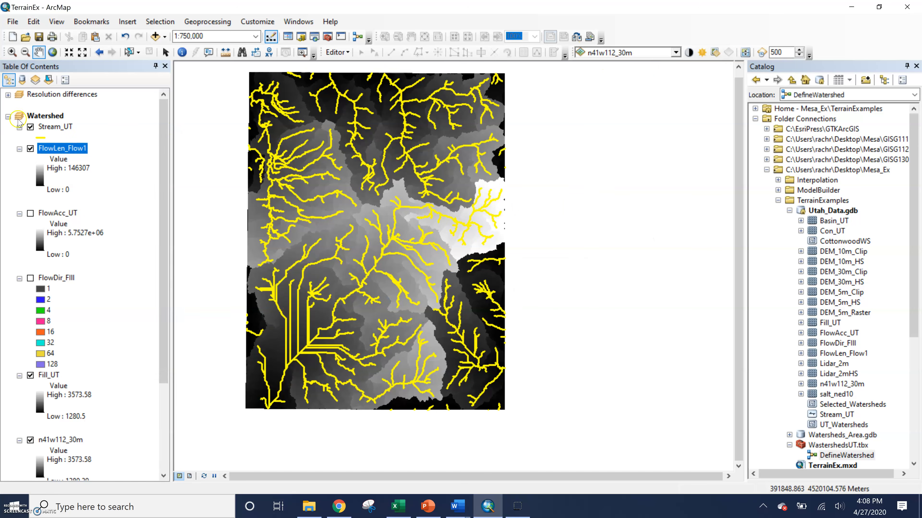
{"action": "left_click", "coordinate": [31, 127]}
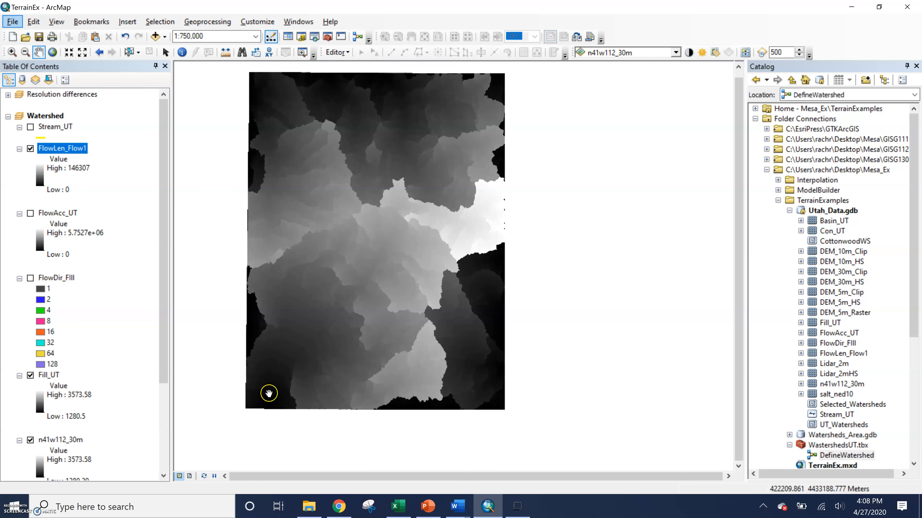
{"action": "key", "text": "alt+Tab"}
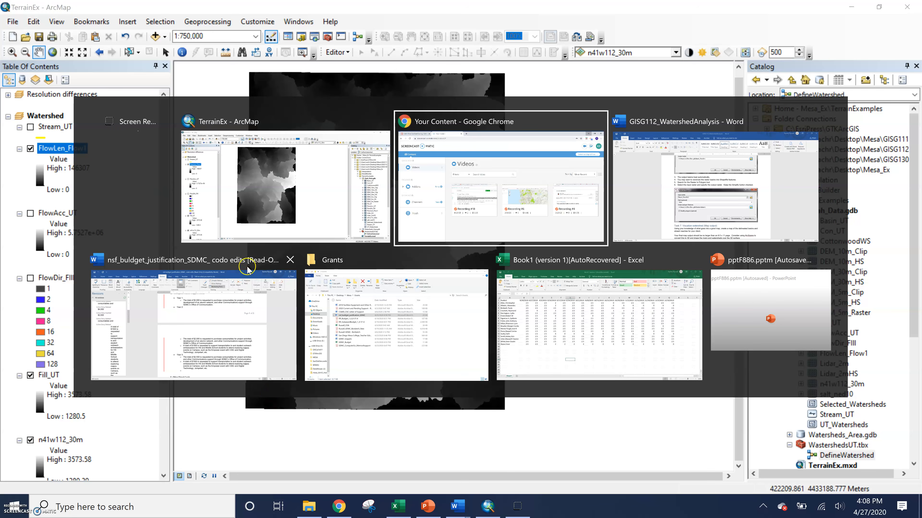
{"action": "left_click", "coordinate": [276, 189]}
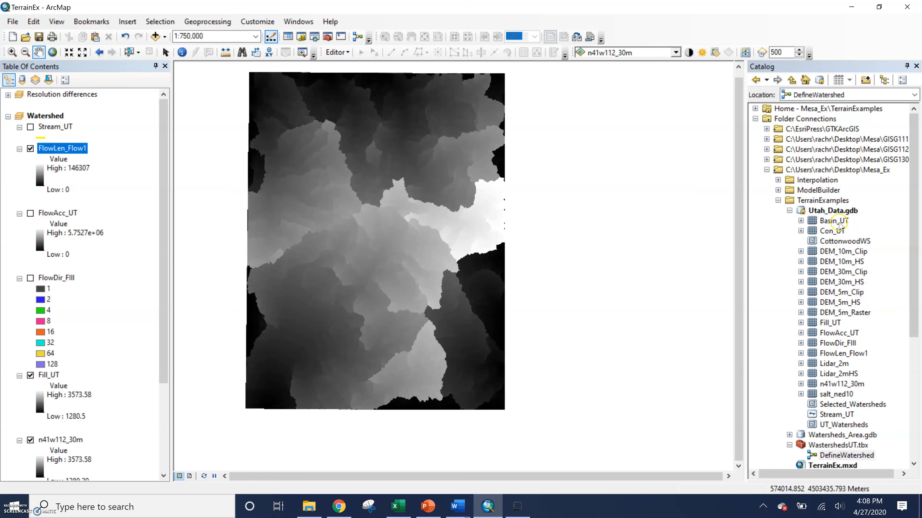
{"action": "right_click", "coordinate": [854, 459]}
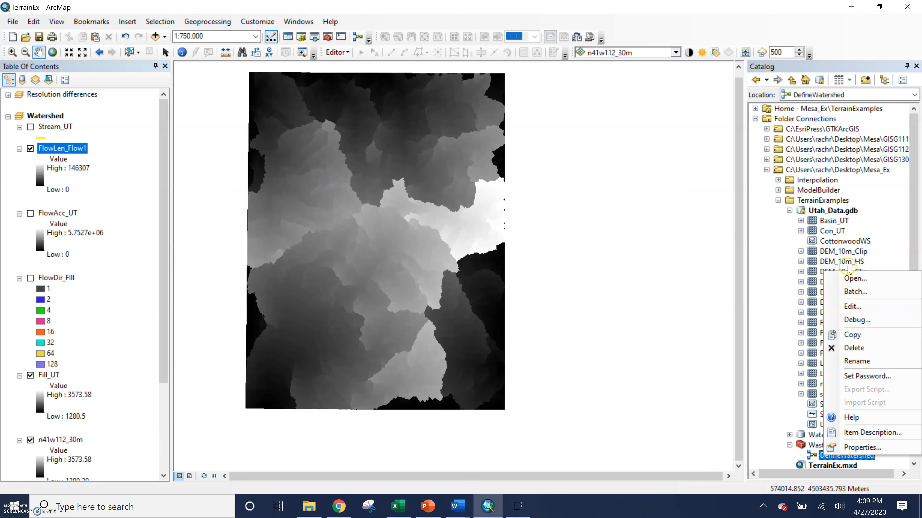
{"action": "left_click", "coordinate": [855, 279]}
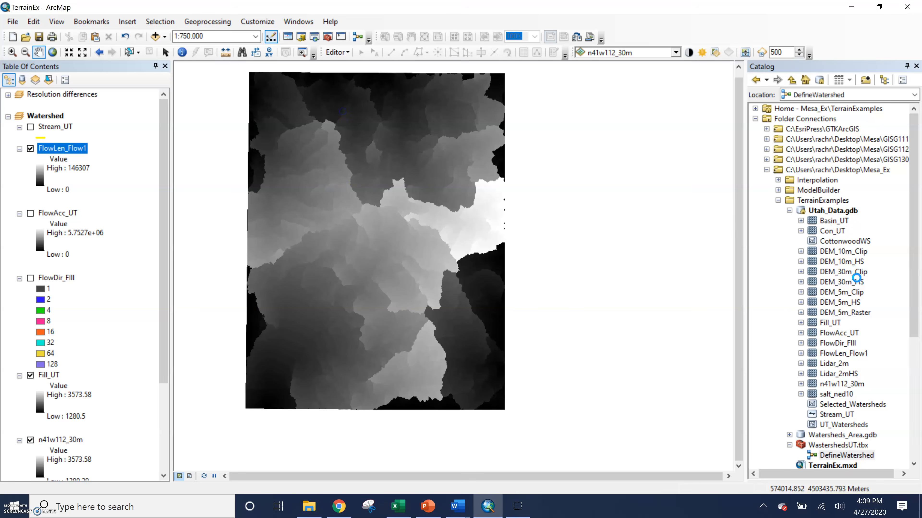
{"action": "left_click", "coordinate": [704, 81]}
Step: Open the DefineWatershed model for editing and add its Basin_UT and UT_Watersheds outputs to the map display
{"action": "right_click", "coordinate": [842, 456]}
{"action": "left_click", "coordinate": [853, 304]}
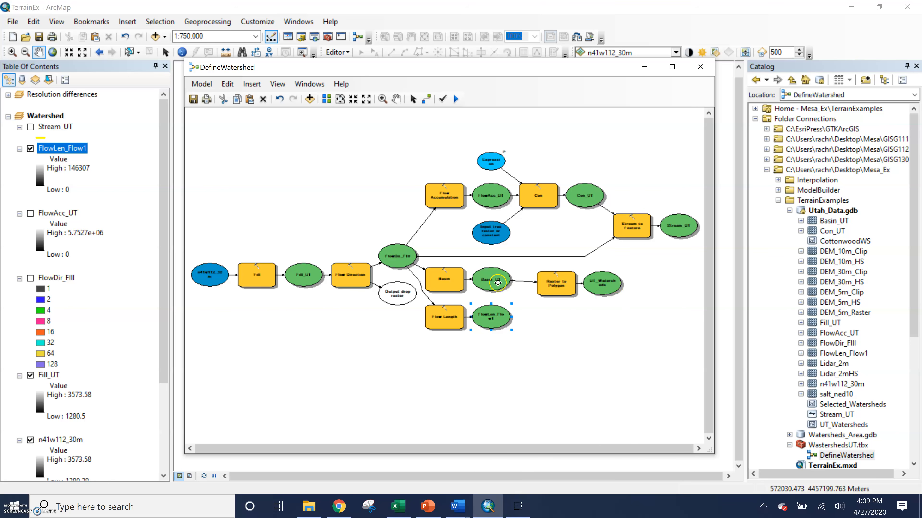
{"action": "right_click", "coordinate": [497, 282]}
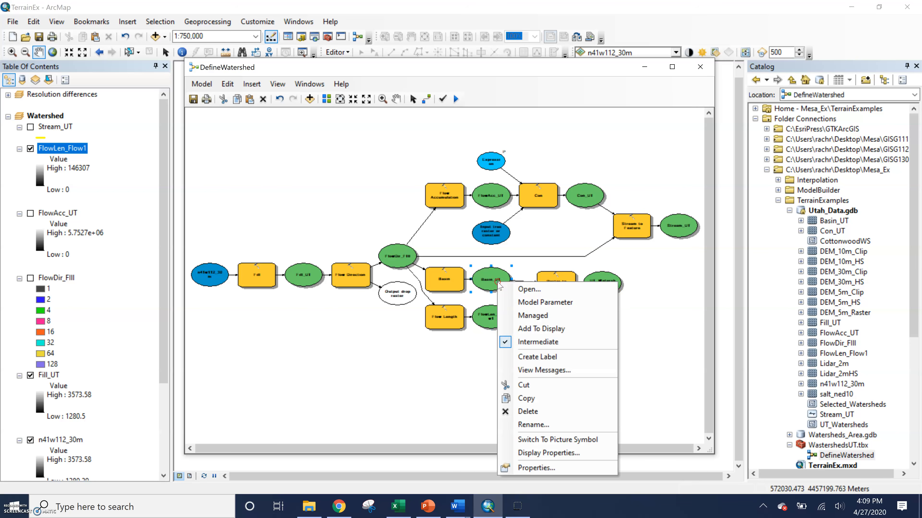
{"action": "left_click", "coordinate": [519, 327]}
{"action": "right_click", "coordinate": [601, 284]}
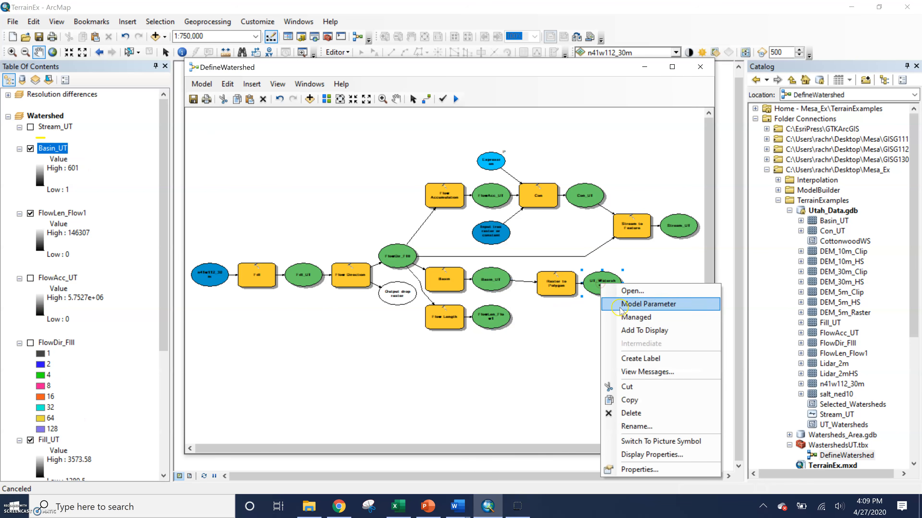
{"action": "left_click", "coordinate": [627, 331]}
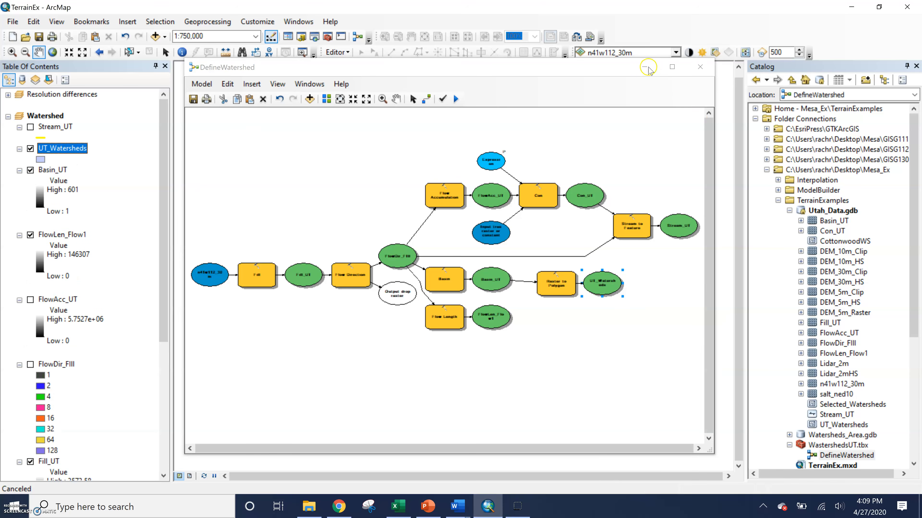
{"action": "left_click", "coordinate": [648, 70]}
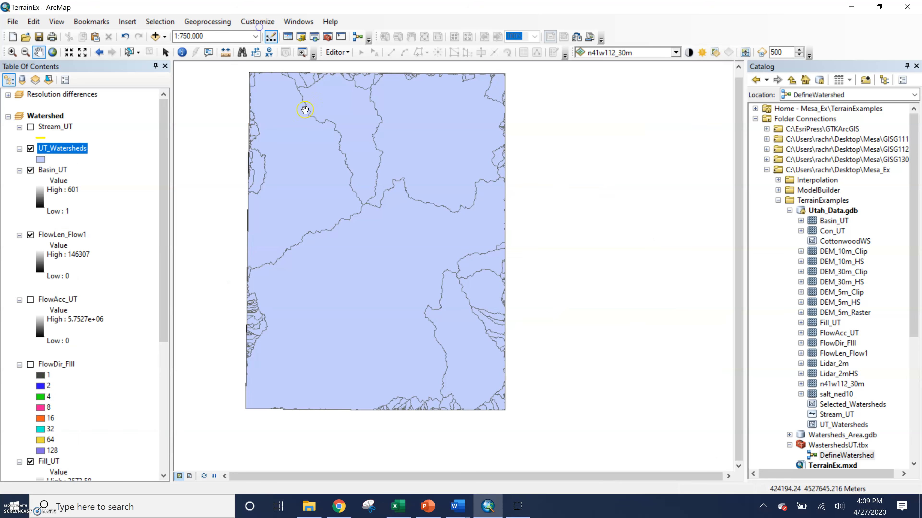
Step: Compare the UT_Watersheds polygons with the underlying Basin_UT raster and check the layers in the Resolution differences data frame
{"action": "left_click", "coordinate": [30, 149]}
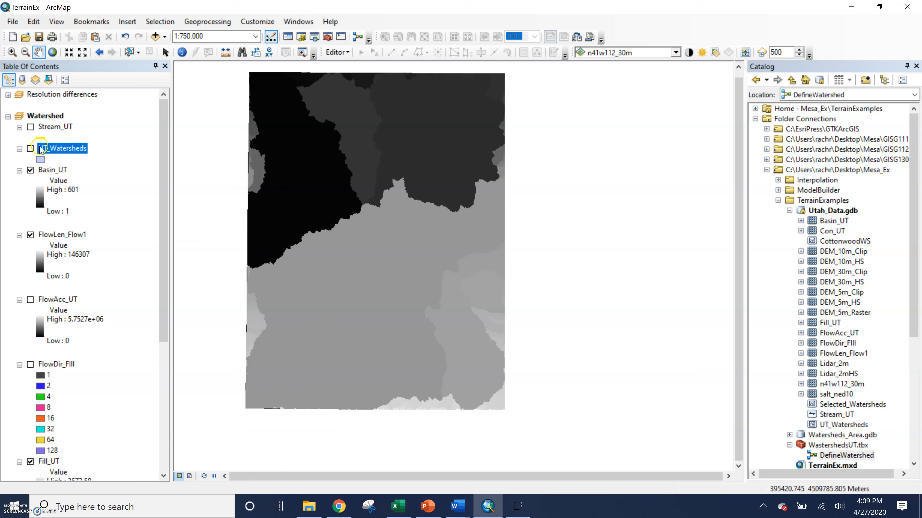
{"action": "left_click", "coordinate": [30, 148]}
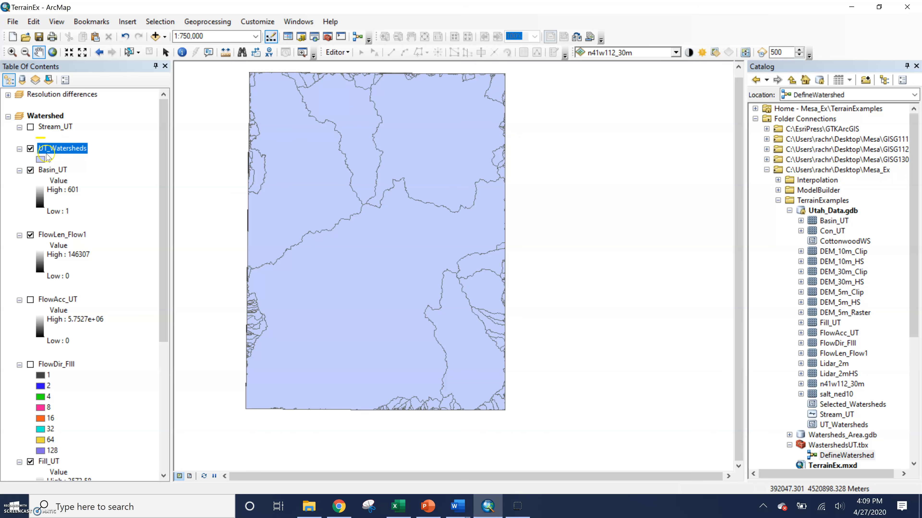
{"action": "left_click", "coordinate": [7, 95]}
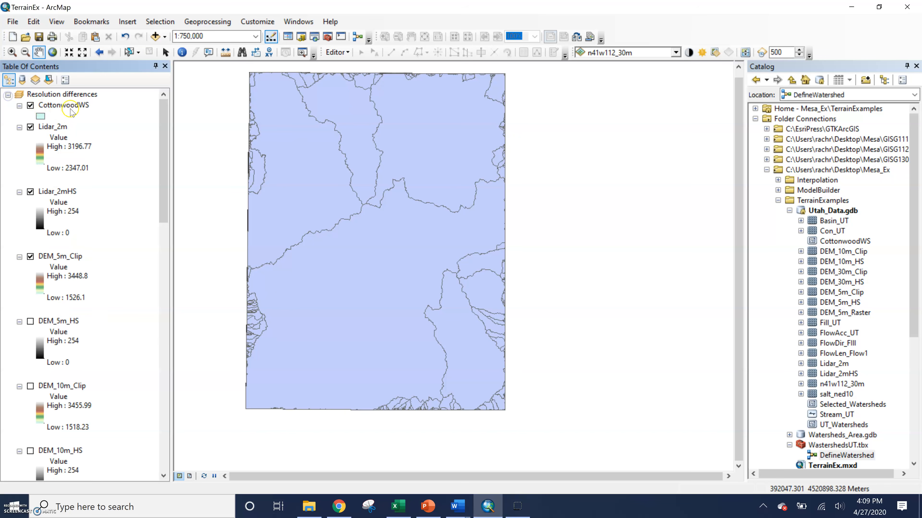
{"action": "left_click", "coordinate": [8, 95]}
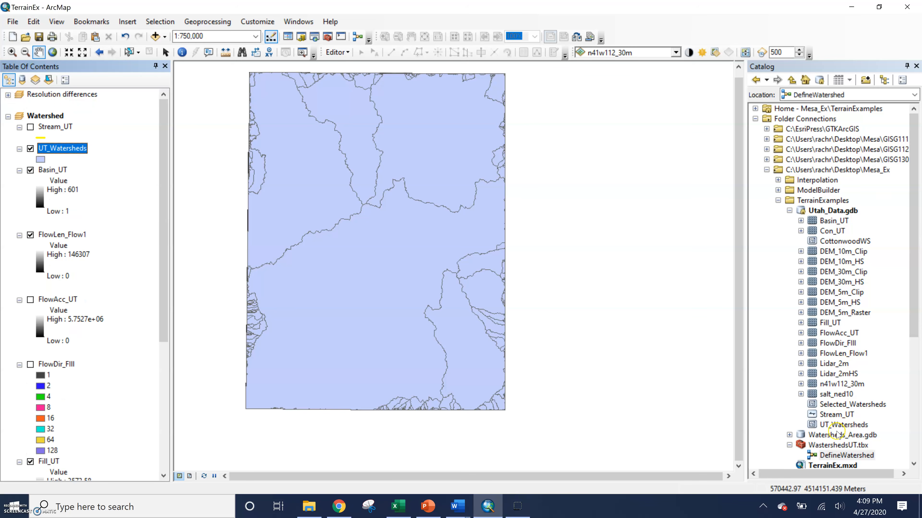
Step: Add Watersheds_Area from Watersheds_Area.gdb to the Watershed data frame and compare it with the UT_Watersheds polygons
{"action": "left_click", "coordinate": [789, 435]}
{"action": "left_click_drag", "start_coordinate": [846, 445], "coordinate": [116, 141]}
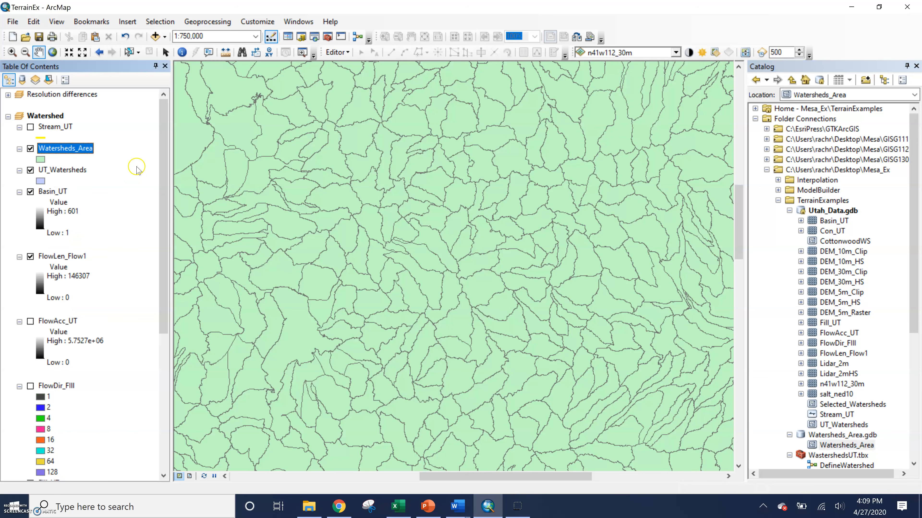
{"action": "left_click", "coordinate": [30, 148]}
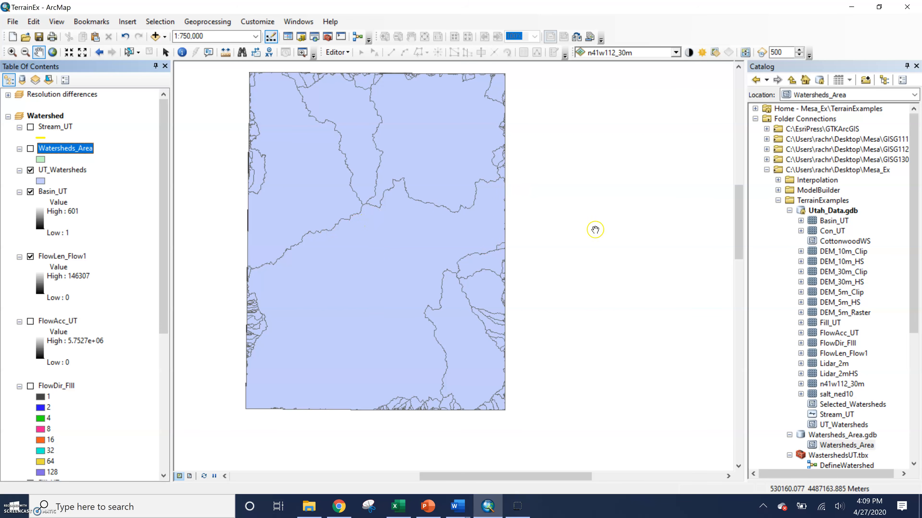
{"action": "left_click", "coordinate": [30, 149]}
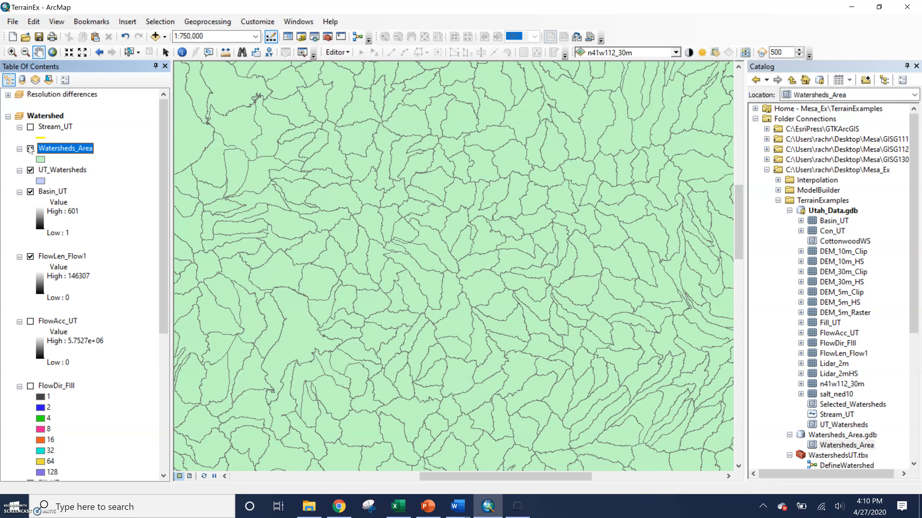
Step: View the full extent of the Watersheds_Area layer, and hide the layer
{"action": "right_click", "coordinate": [57, 152]}
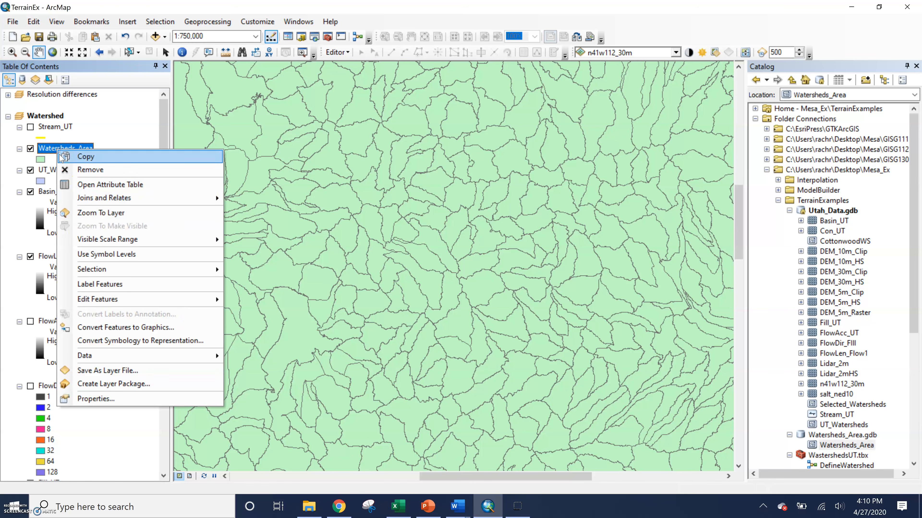
{"action": "left_click", "coordinate": [91, 214]}
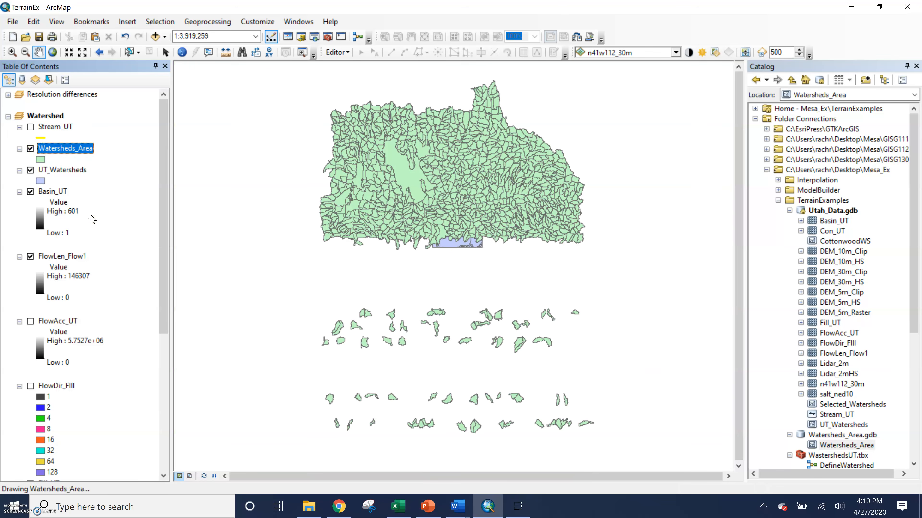
{"action": "left_click", "coordinate": [31, 148]}
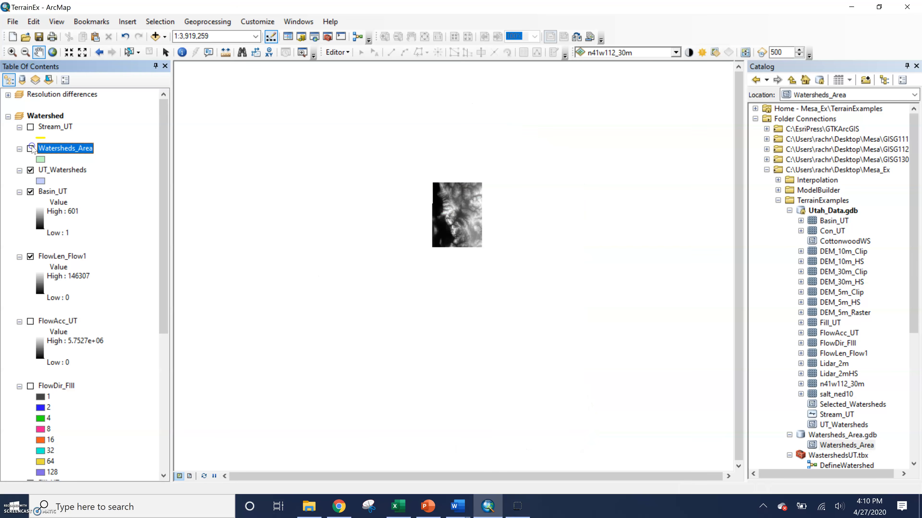
Step: Zoom to the extent of the UT_Watersheds layer and hide that layer
{"action": "right_click", "coordinate": [72, 169]}
{"action": "left_click", "coordinate": [104, 234]}
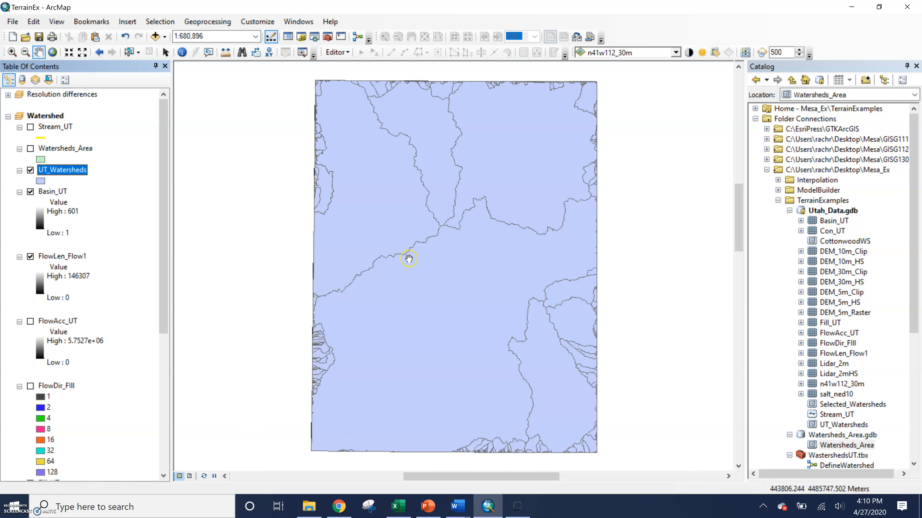
{"action": "left_click", "coordinate": [33, 173]}
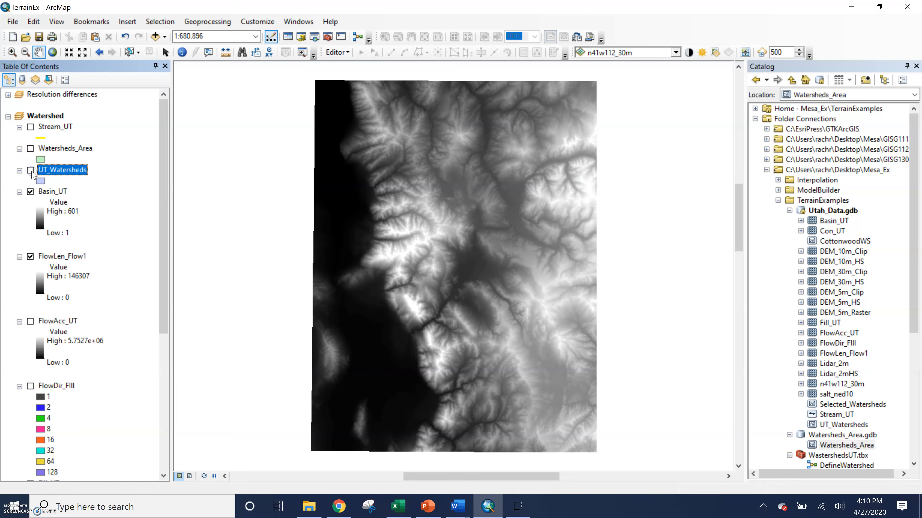